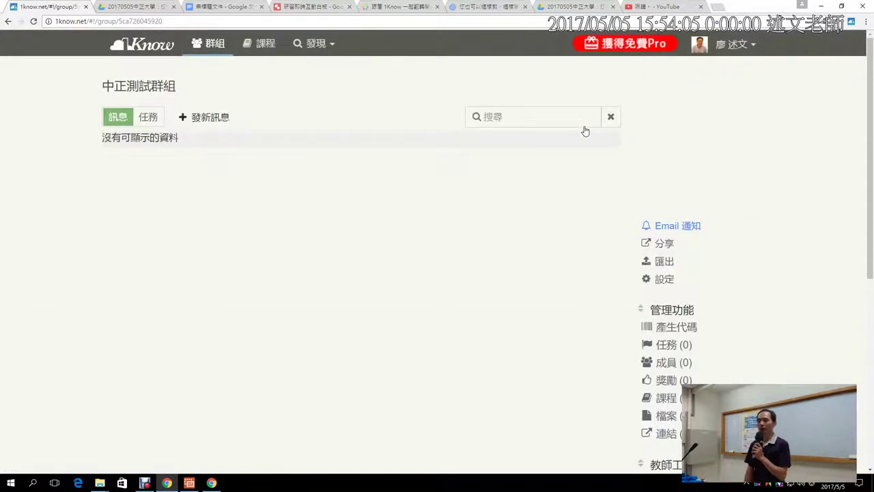
Step: Review the 中正測試群組 group's settings and its available cover pictures, then close the settings
left_click(658, 279)
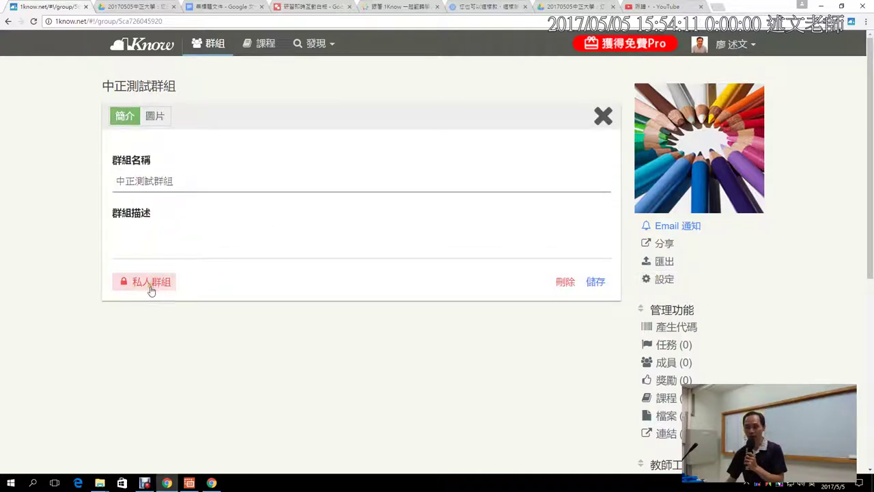
left_click(156, 117)
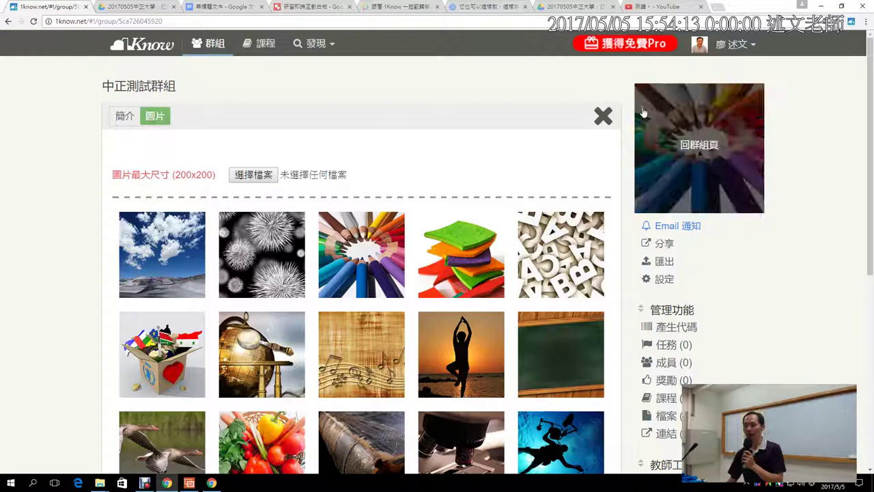
left_click(604, 117)
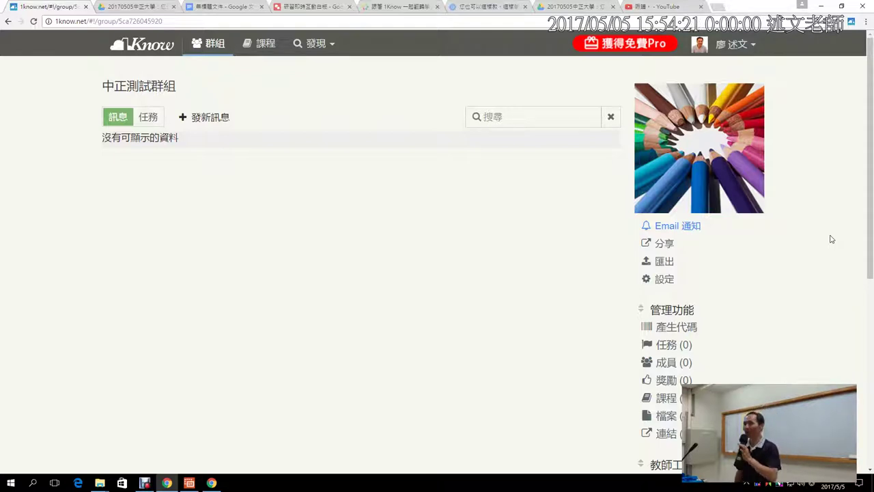
Step: Generate a join code for the 中正測試群組 group
scroll(832, 239, "down", 1)
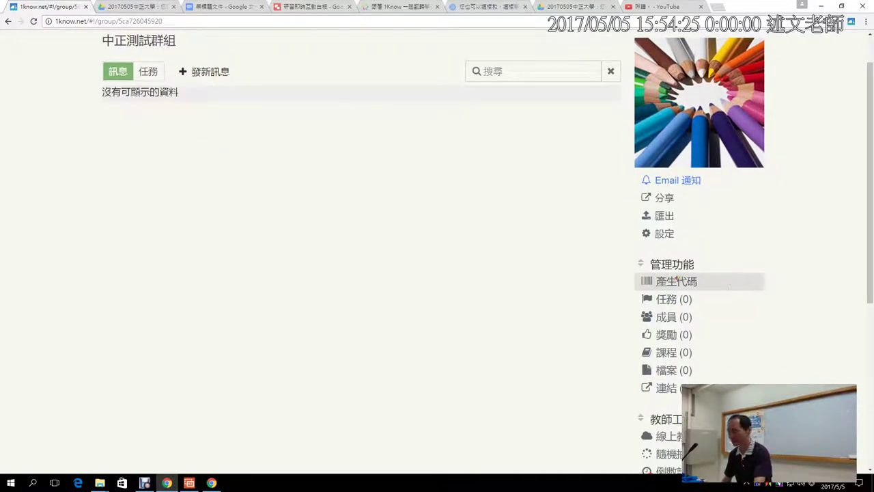
left_click_drag(634, 273, 714, 292)
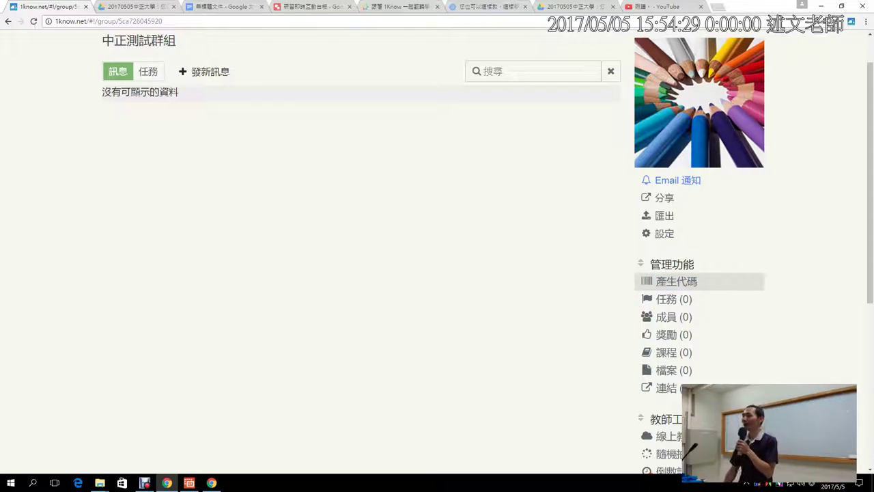
left_click(687, 281)
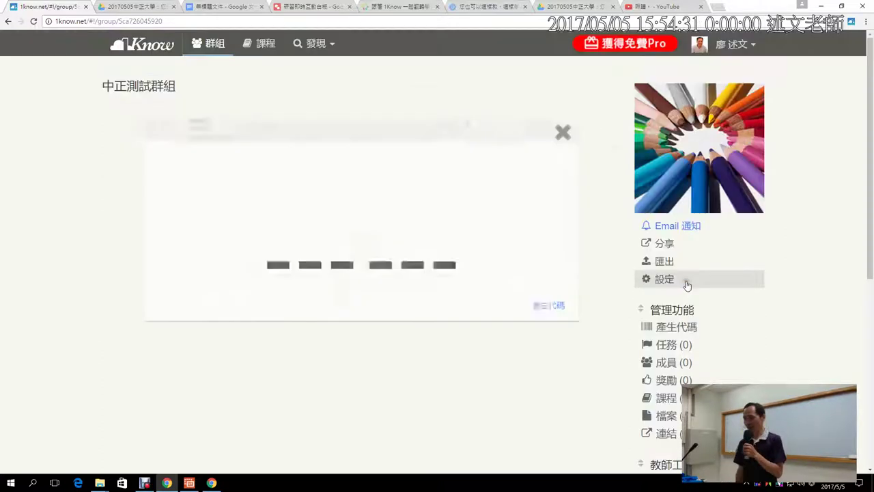
left_click(585, 323)
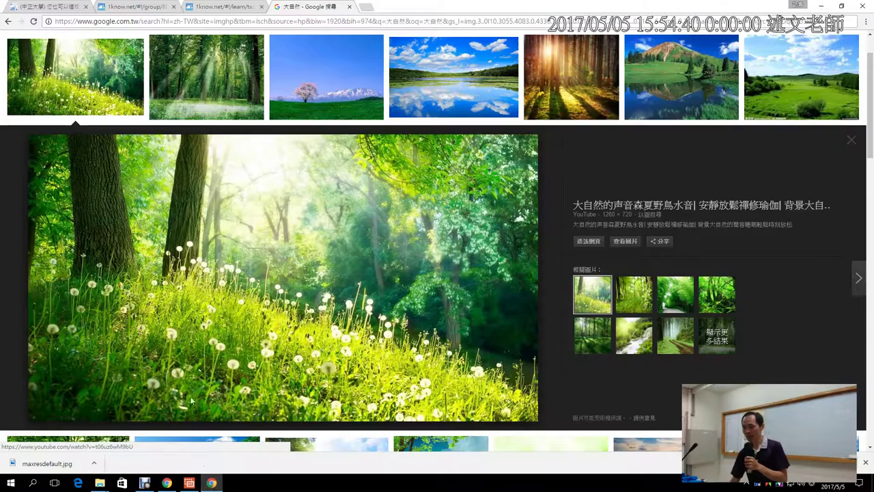
Step: Switch to the guest account's browser window and open the group code entry for joining a group
left_click(211, 483)
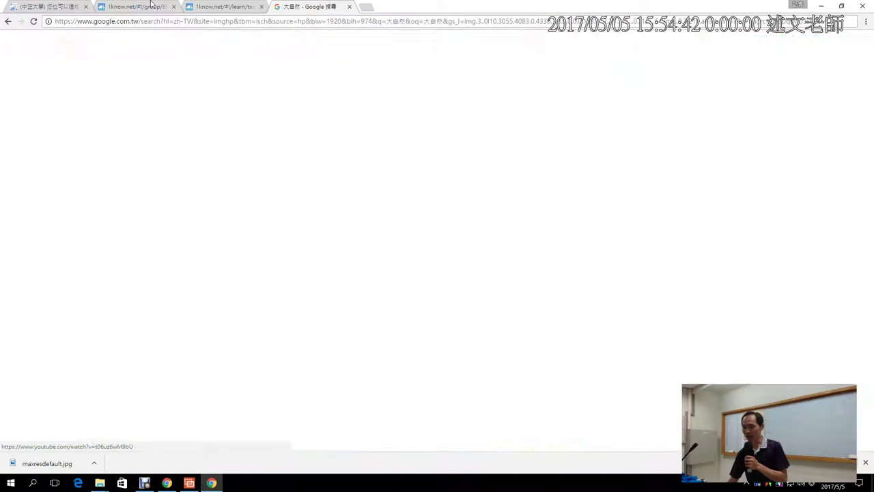
left_click(143, 6)
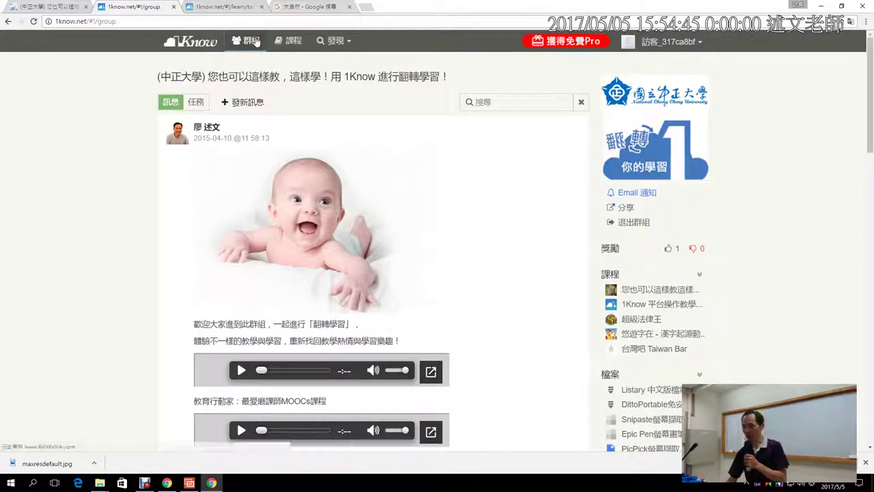
left_click(257, 42)
left_click(641, 100)
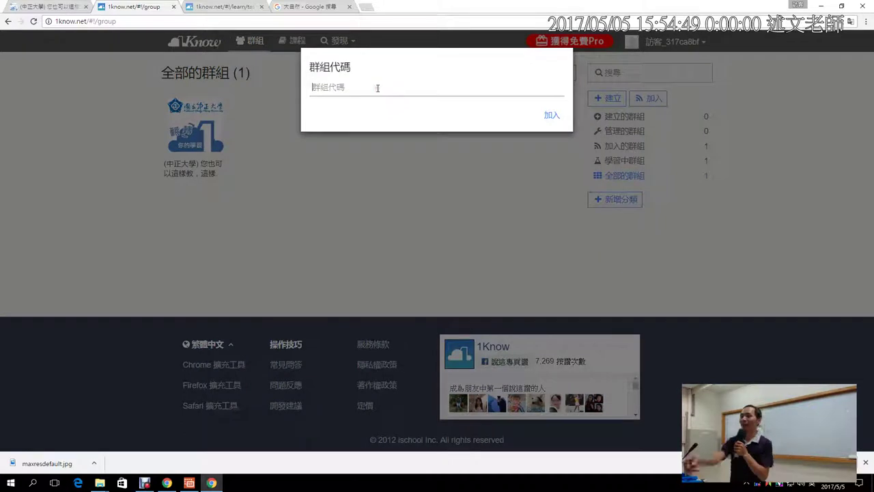
left_click(377, 88)
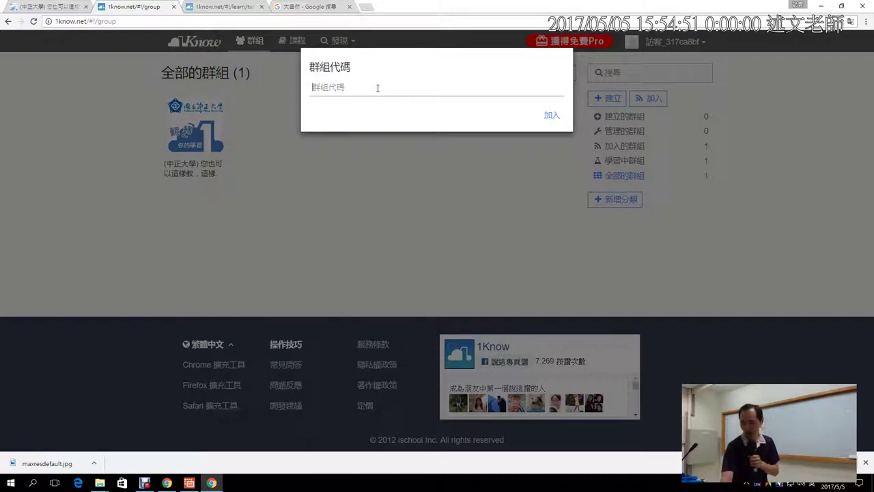
Step: Return to the 中正測試群組 group, reset its join code and review the code display before closing it
key("alt+Tab")
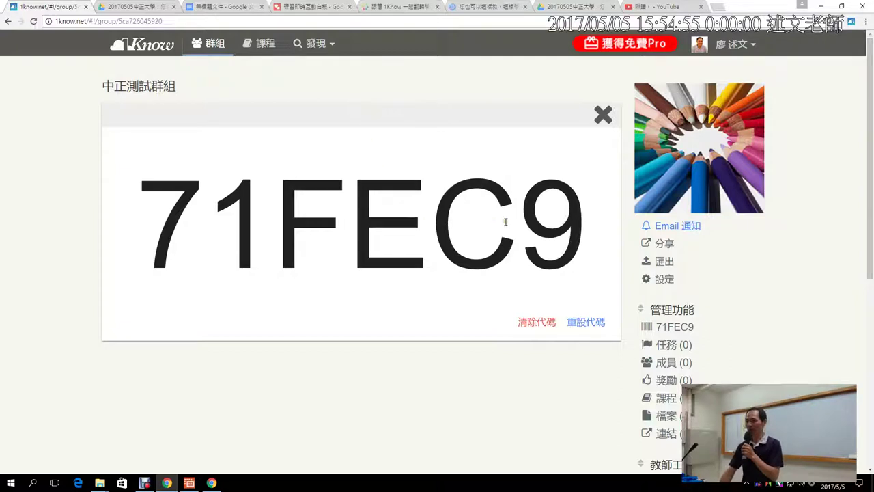
left_click(586, 322)
left_click(557, 339)
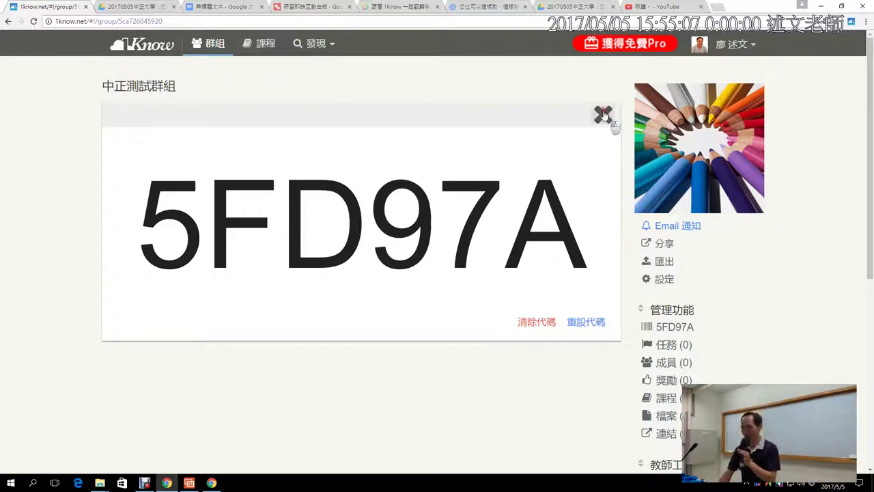
left_click(603, 114)
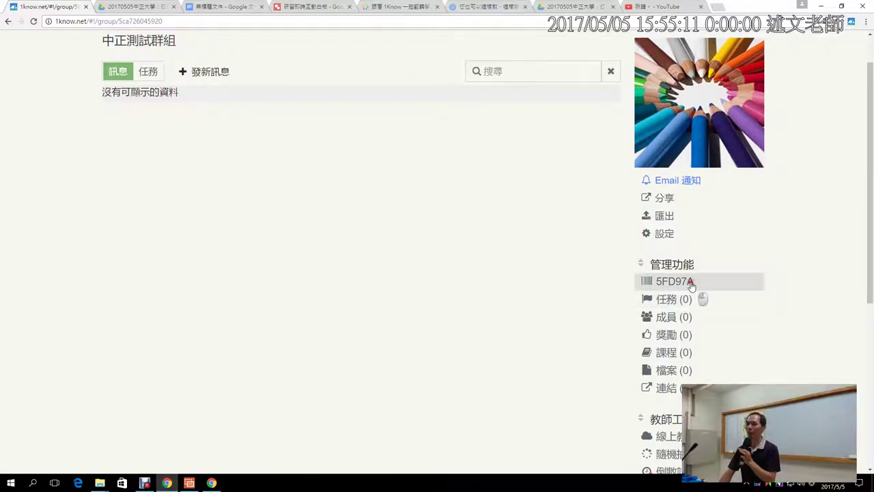
left_click(691, 283)
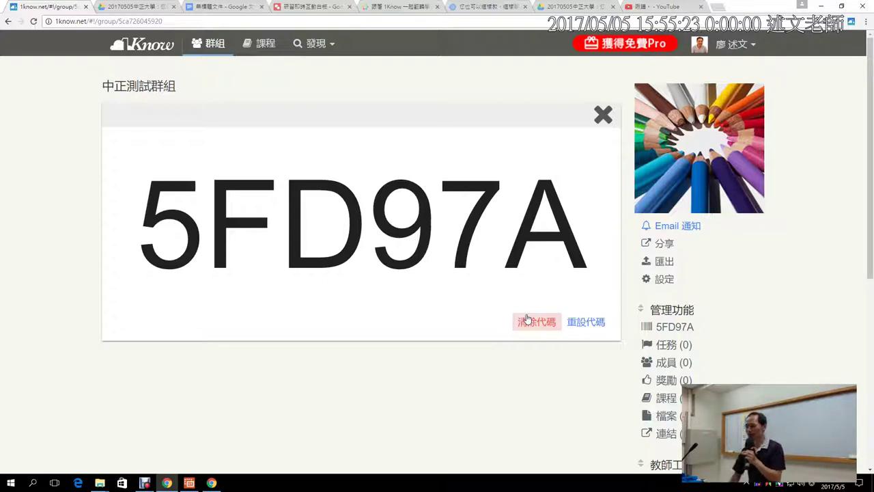
left_click(603, 113)
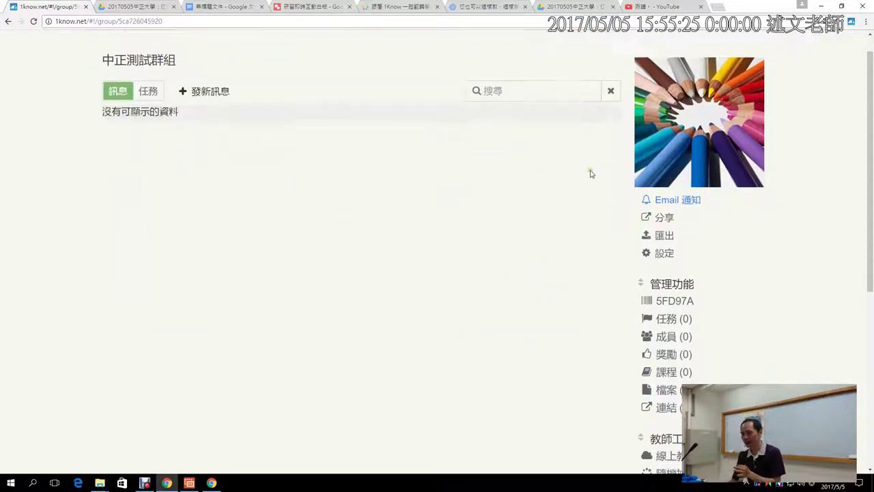
Step: Start a new task in the group and name it 第一次任務
left_click(203, 78)
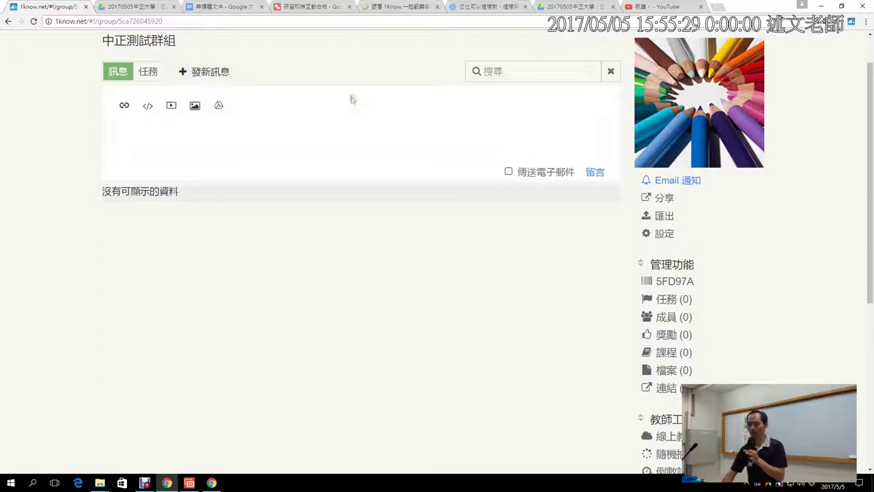
left_click(148, 73)
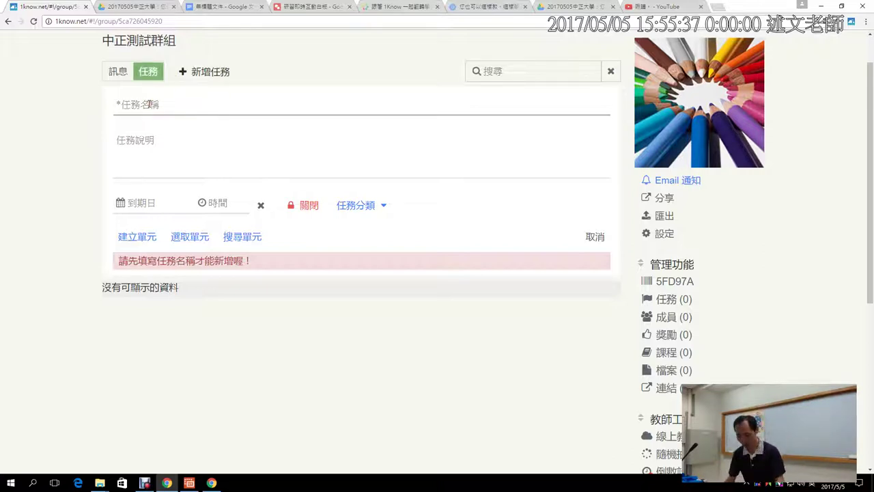
type("第巨")
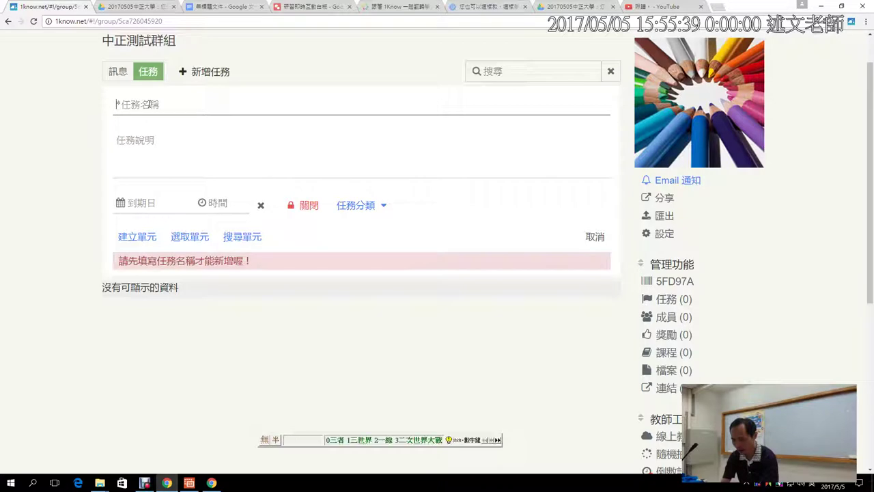
key("BackSpace")
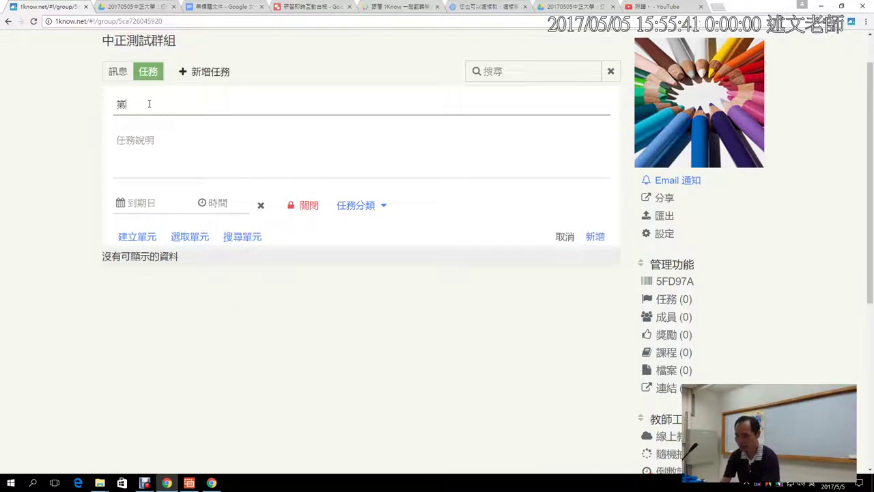
type("一")
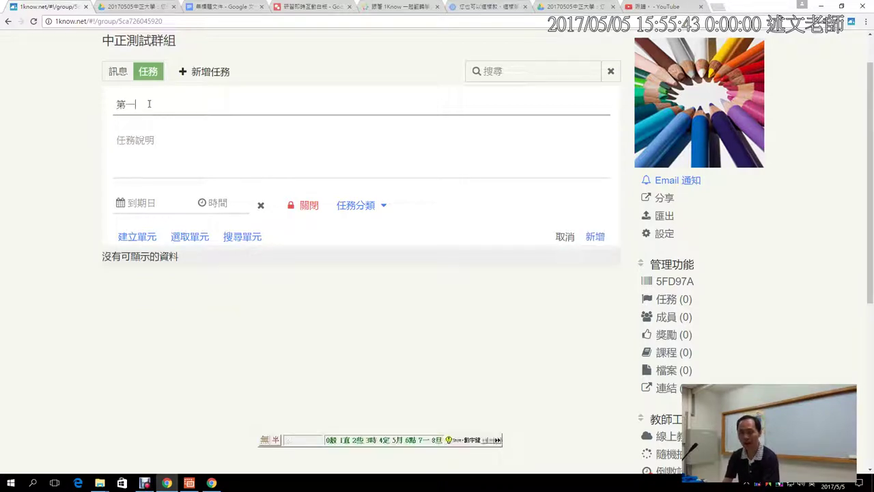
type("次")
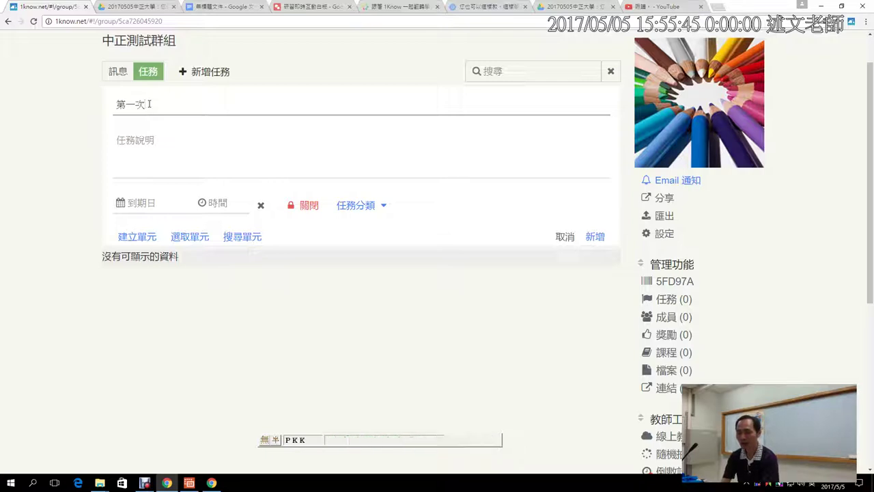
type("pkke")
key("BackSpace")
key("BackSpace")
type("任務")
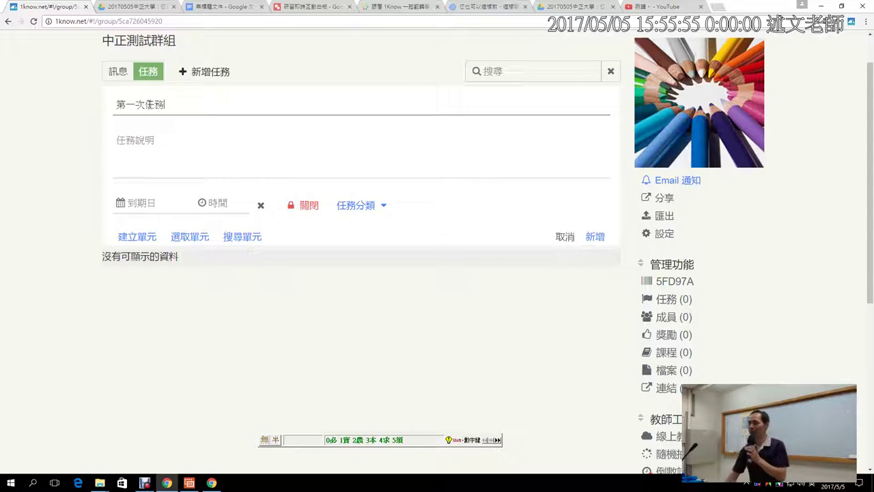
Step: Check the task's open/closed toggle and its due date and time choices without setting any
left_click(304, 206)
left_click(305, 206)
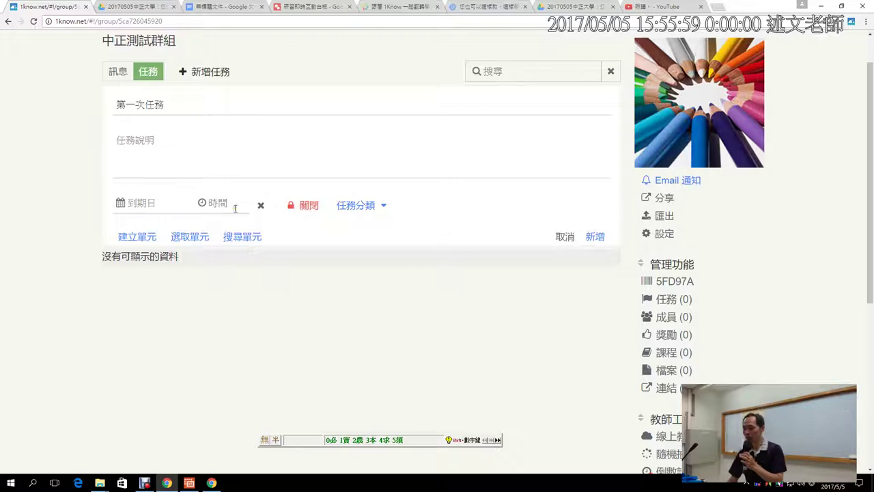
left_click(149, 205)
left_click(211, 204)
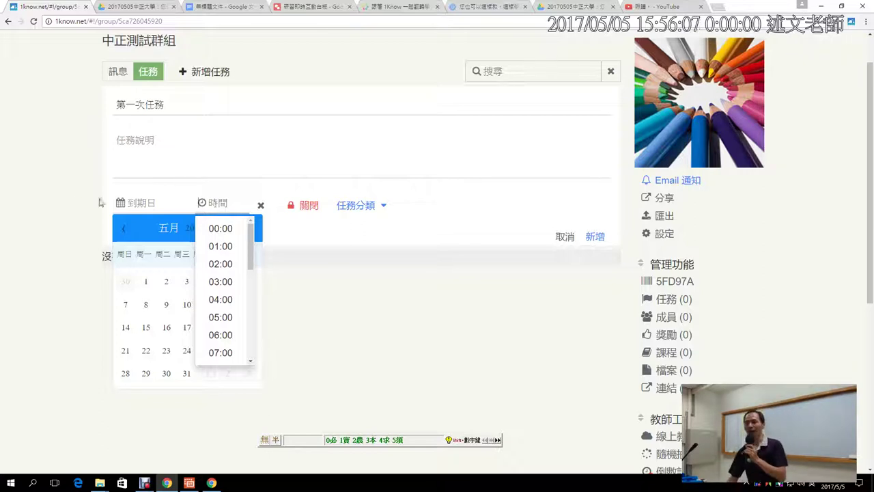
left_click(81, 215)
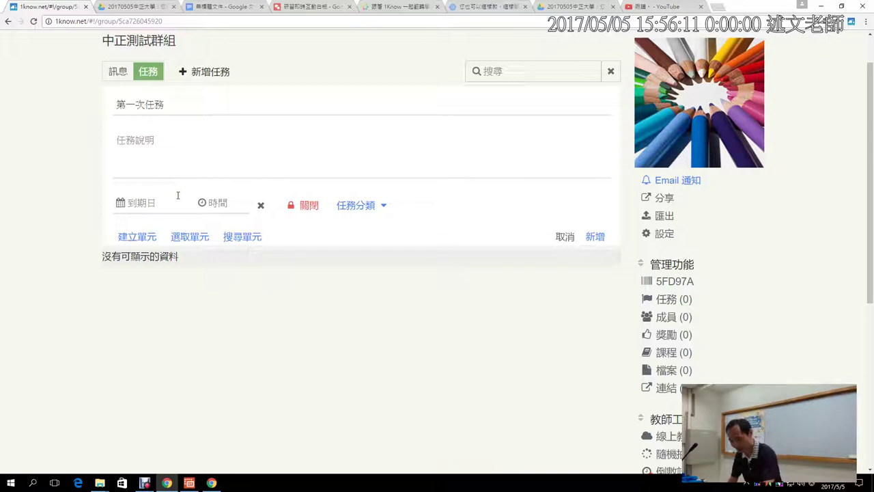
Step: Mark the 建立單元, 選取單元 and 搜尋單元 options with a red box and point an arrow at 搜尋單元
mouse_move(108, 223)
left_mouse_down()
mouse_move(141, 247)
mouse_move(268, 248)
left_mouse_up()
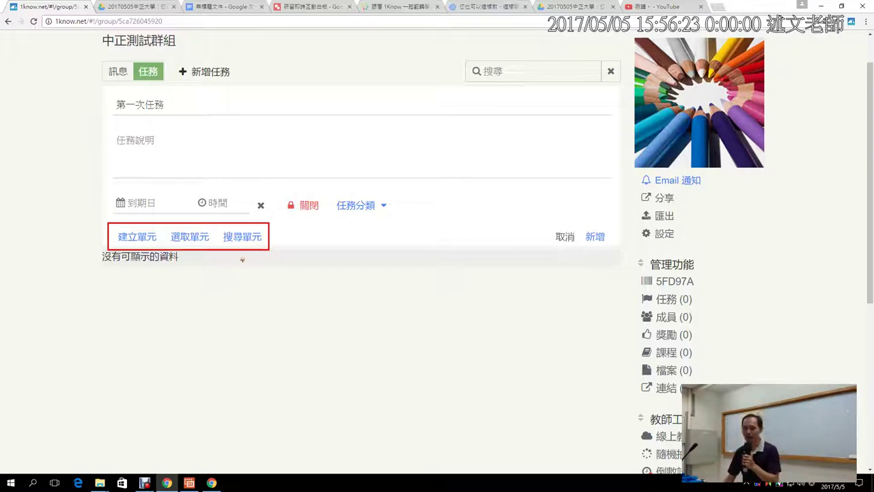
mouse_move(248, 304)
left_mouse_down()
mouse_move(247, 252)
mouse_move(226, 271)
mouse_move(268, 266)
left_mouse_up()
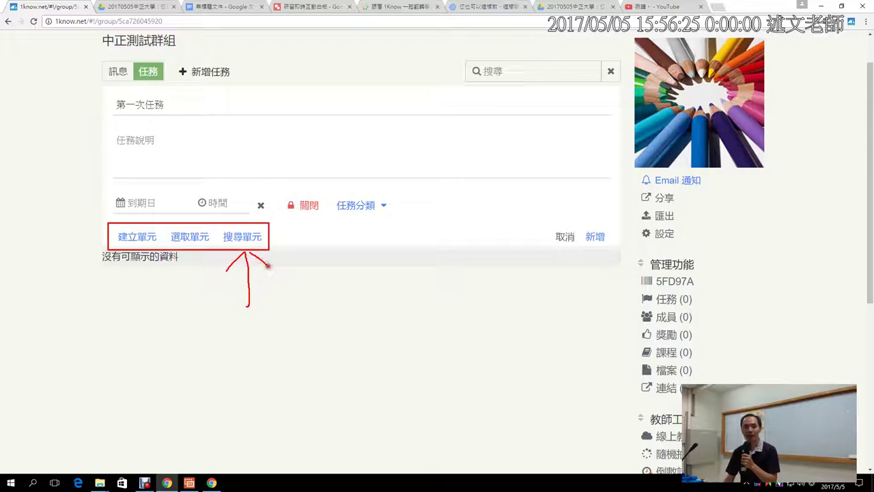
Step: Switch to the guest account's browser window, dismiss the group code prompt and open the public units listing
key("alt+Tab")
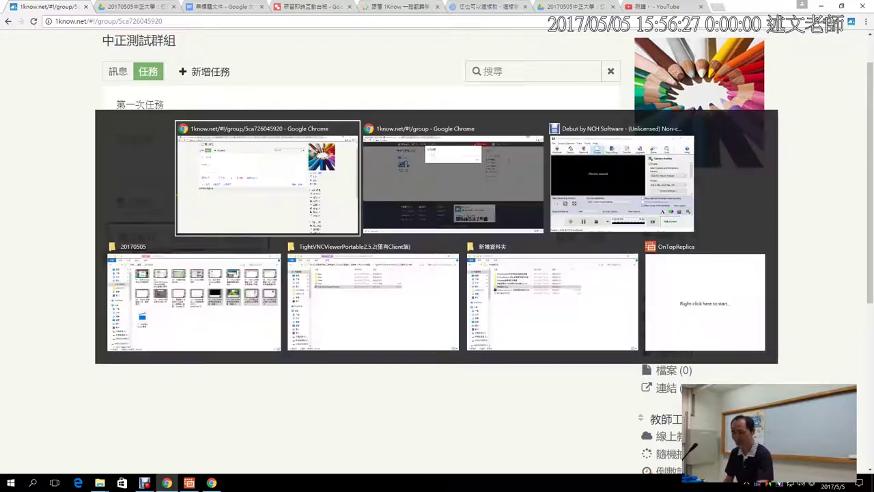
key("alt+Tab")
left_click(656, 193)
left_click(339, 45)
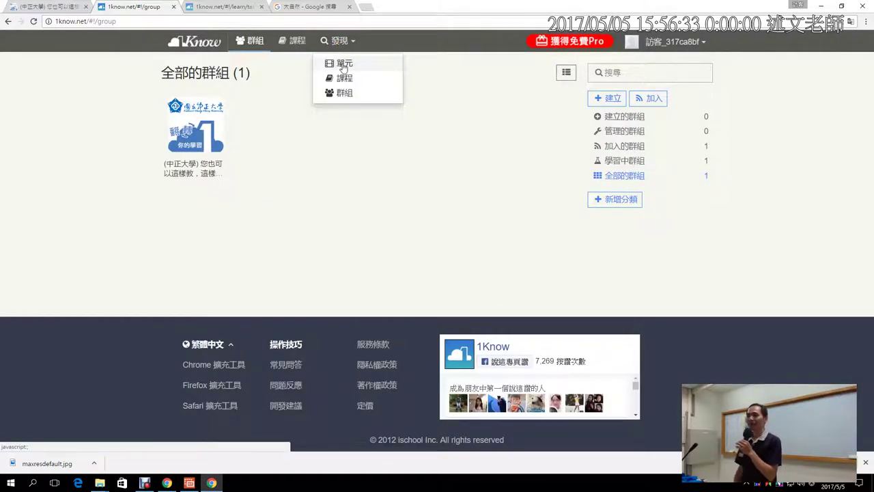
left_click(344, 67)
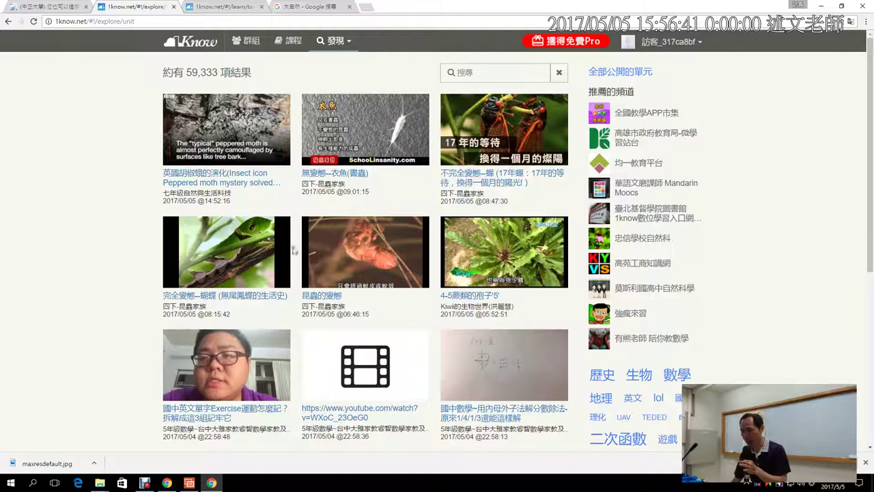
Step: Switch back to the teacher's browser window and search for units matching 訊飛語音 for the 第一次任務 task
left_click(167, 483)
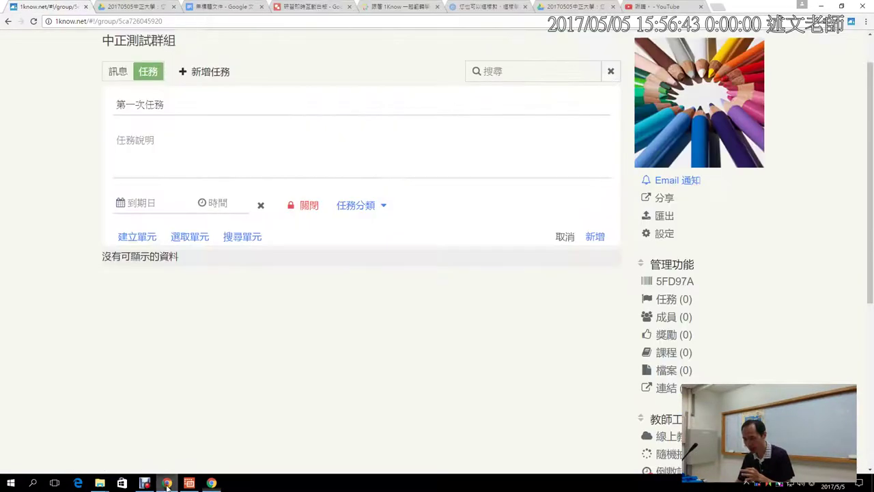
left_click(241, 239)
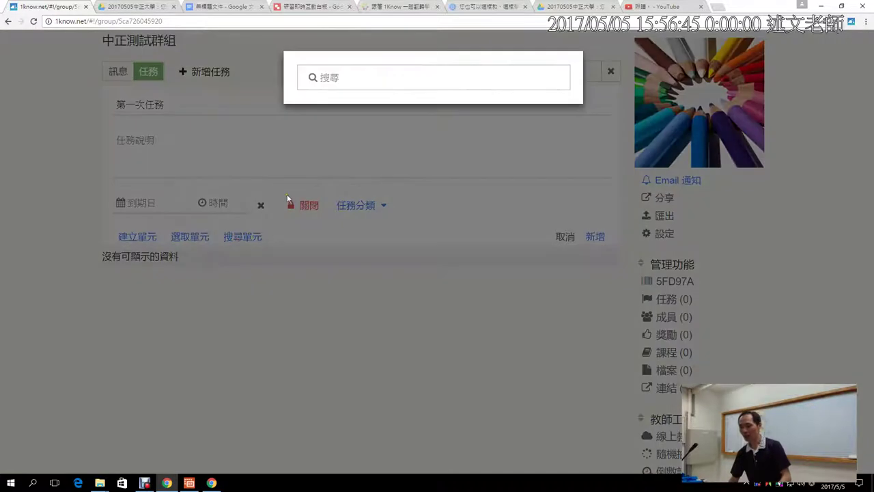
left_click(374, 80)
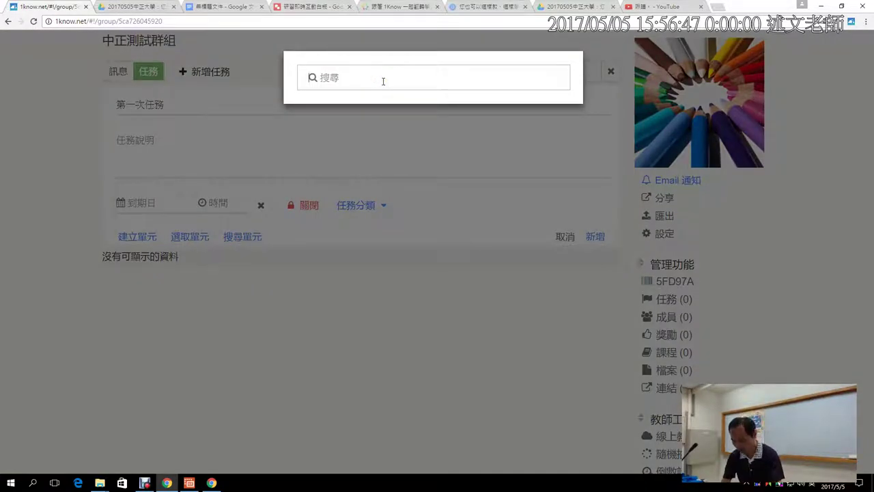
key("ctrl+space")
type("訊")
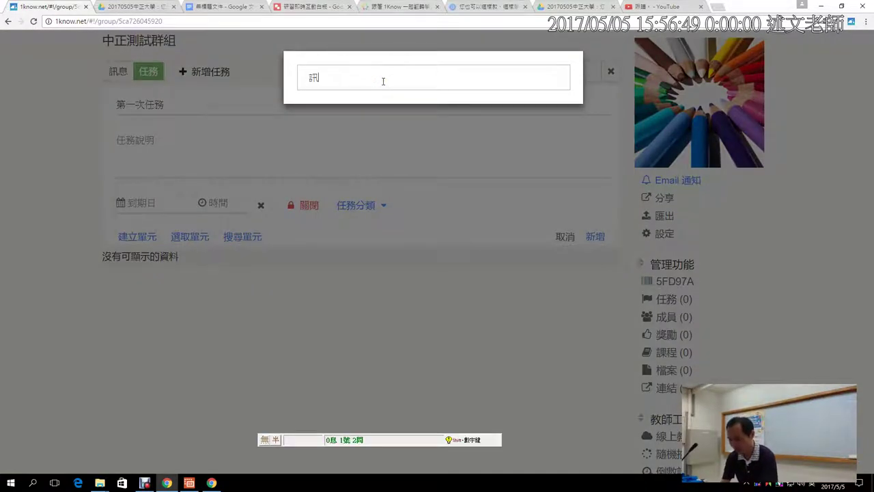
type("飛語音")
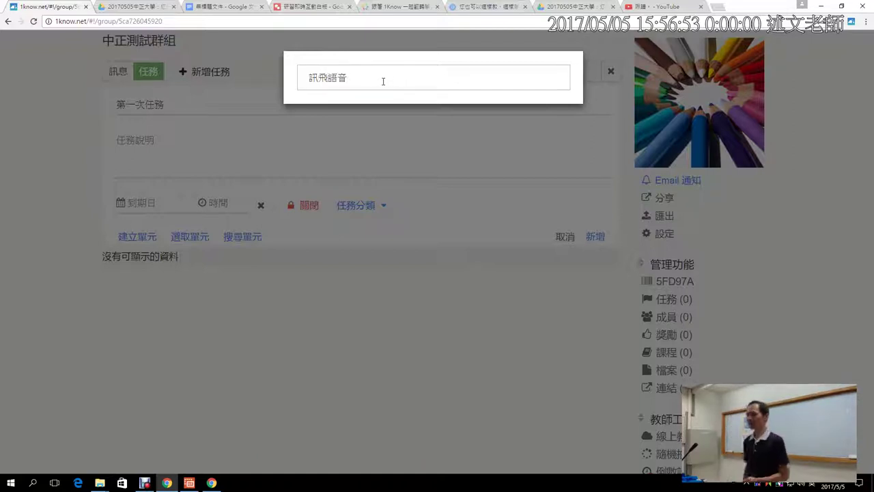
key("Return")
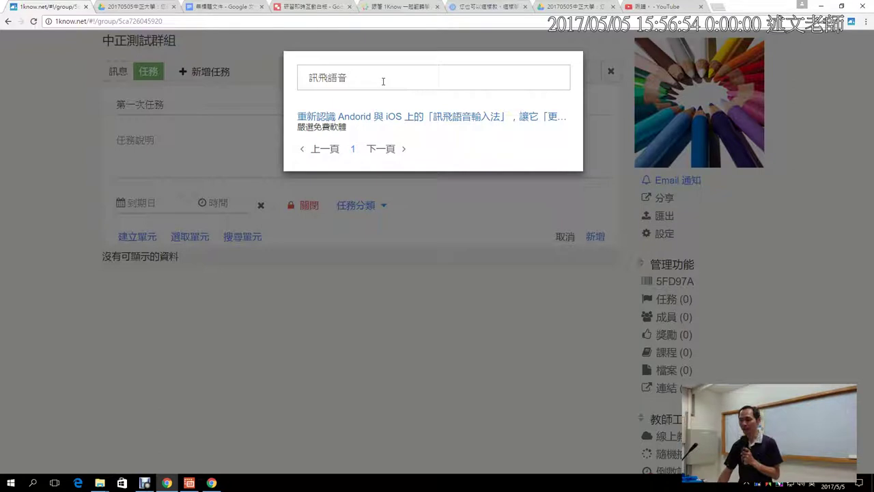
Step: Add the found 訊飛語音輸入法 unit to the task as 引用 and circle its remove mark in red
left_click(400, 117)
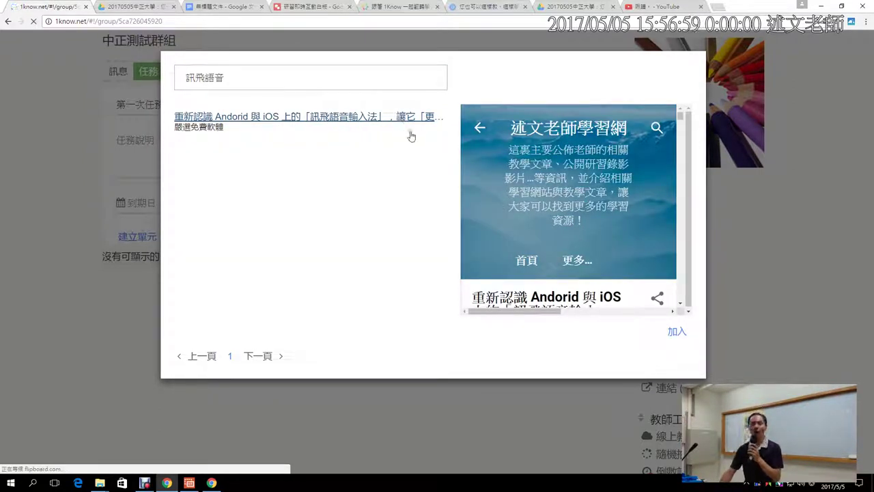
left_click(675, 332)
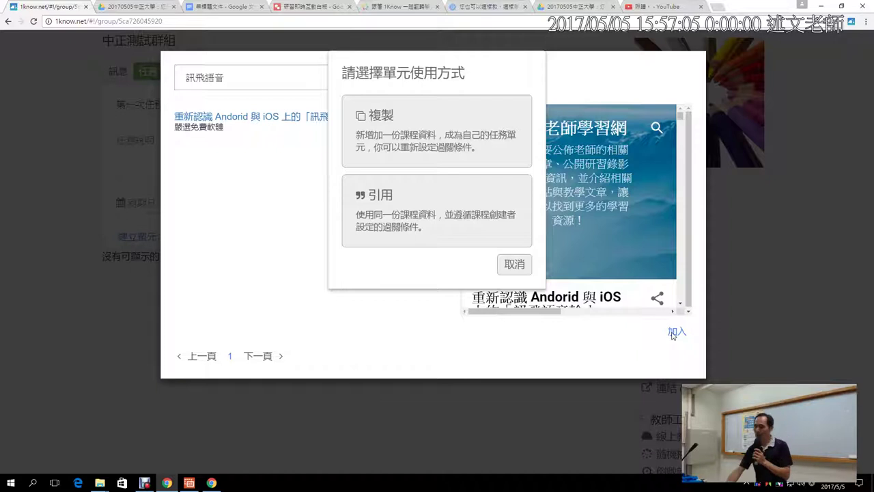
left_click(460, 204)
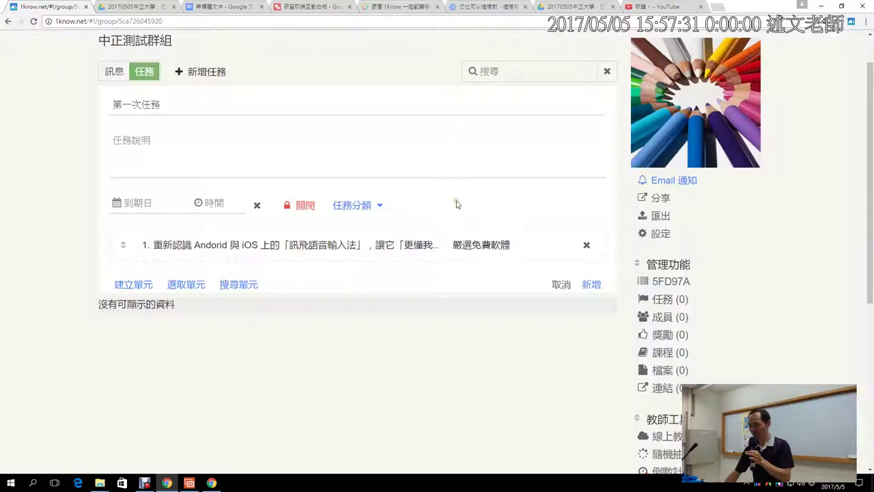
mouse_move(574, 230)
left_mouse_down()
mouse_move(608, 234)
mouse_move(591, 232)
left_mouse_up()
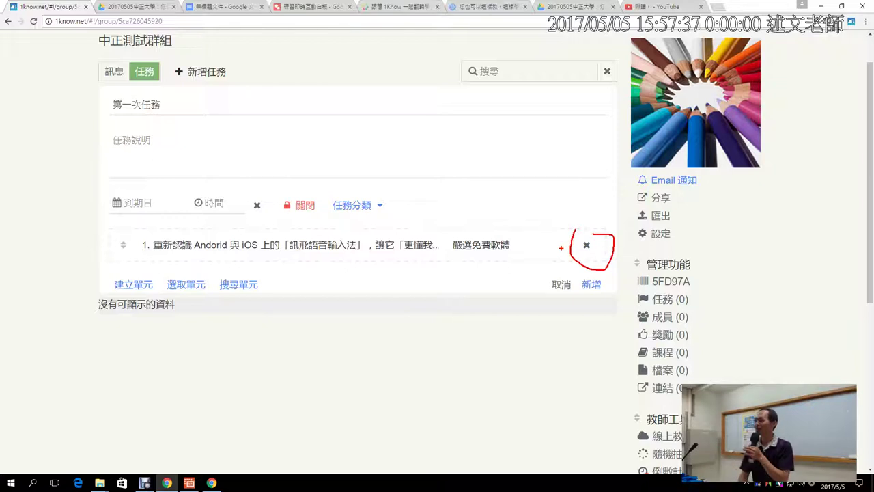
key("Escape")
Step: Search units for autodraw and add the first result, on AutoDraw recognising hand-drawn sketches, to the task as 複製
left_click(239, 287)
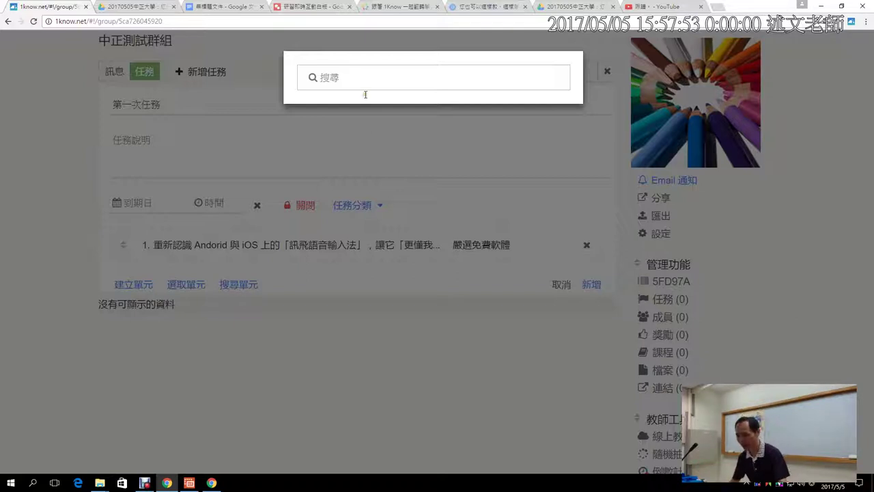
type("autodraw")
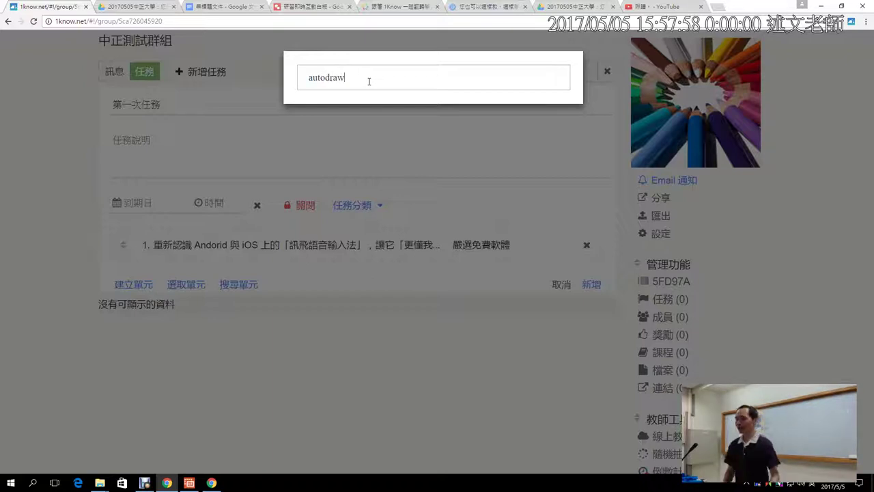
key("Return")
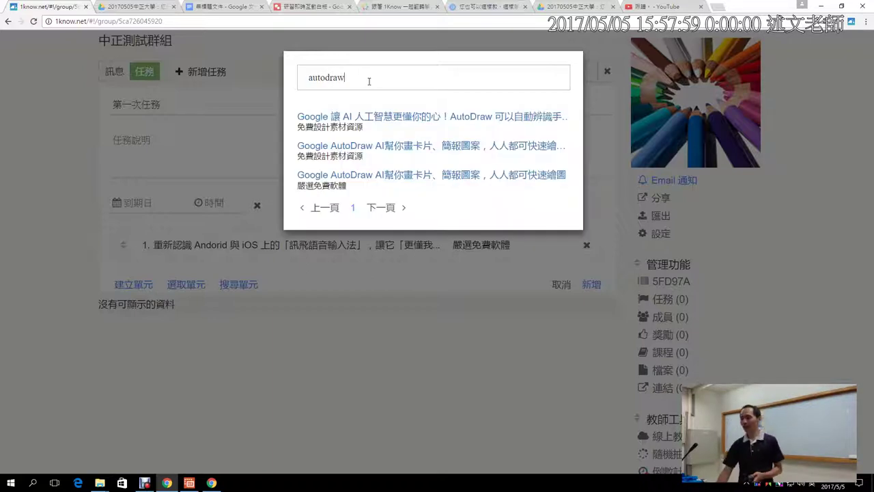
left_click(388, 117)
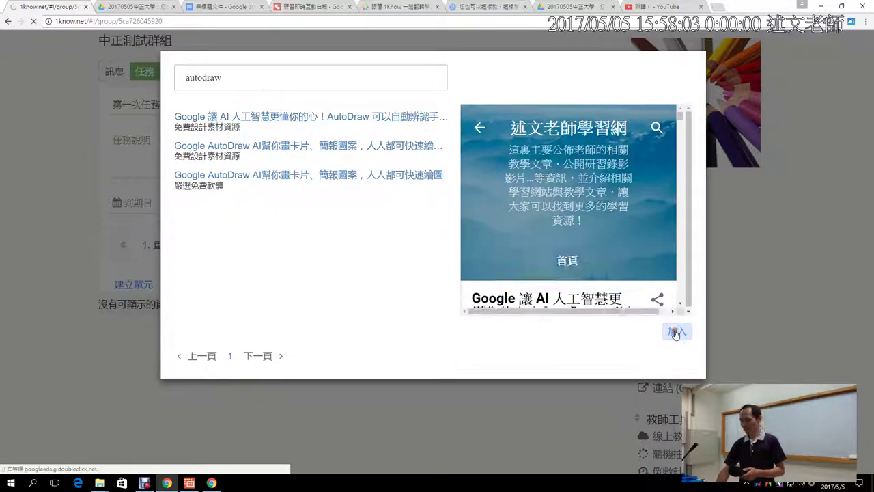
left_click(676, 332)
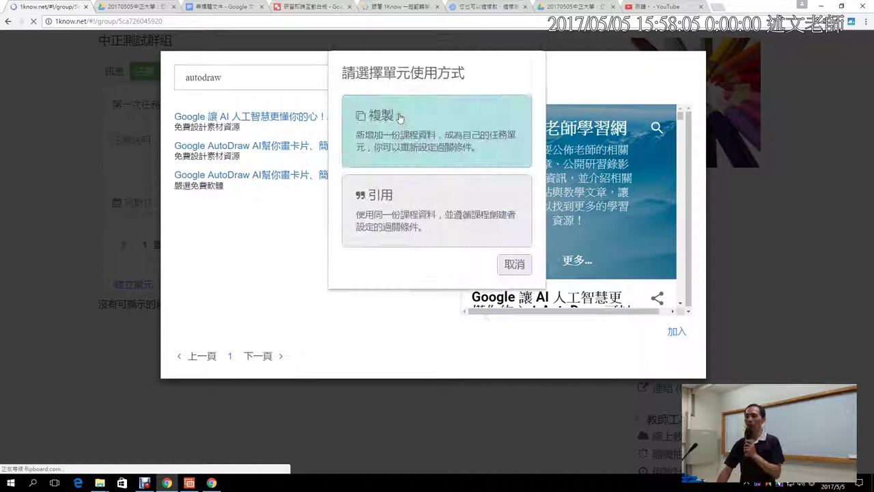
left_click(399, 118)
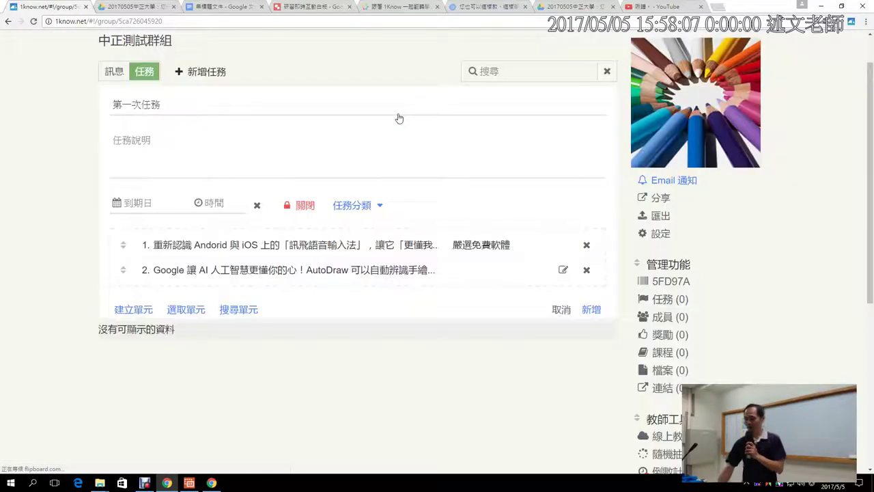
Step: Edit the copied AutoDraw unit so that 必須看完 is 2 minutes, and save it
left_click(563, 272)
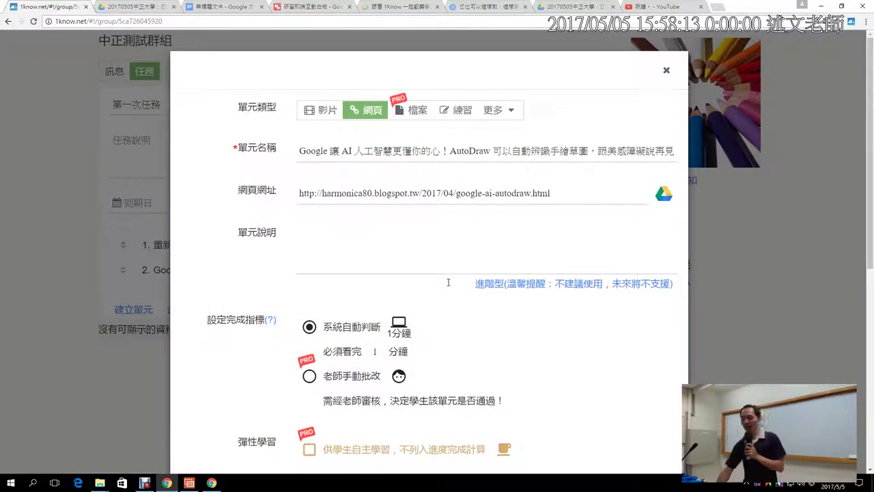
scroll(448, 282, "down", 2)
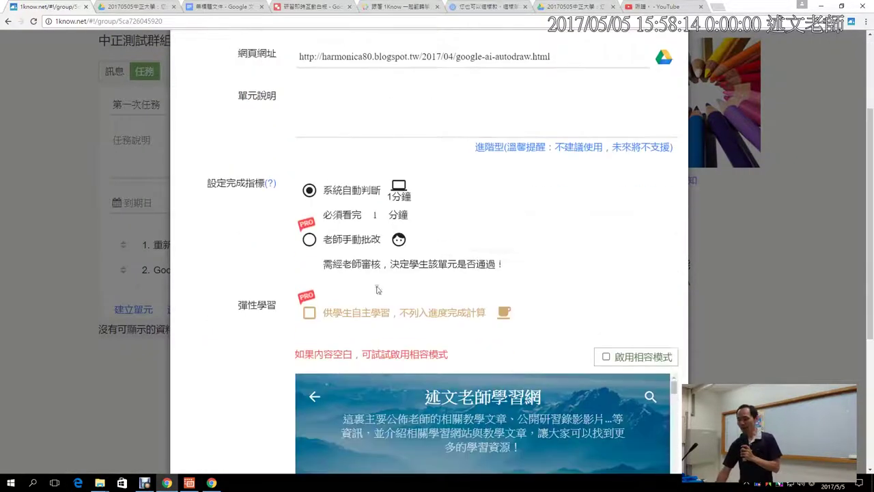
left_click(376, 217)
key("BackSpace")
type("2")
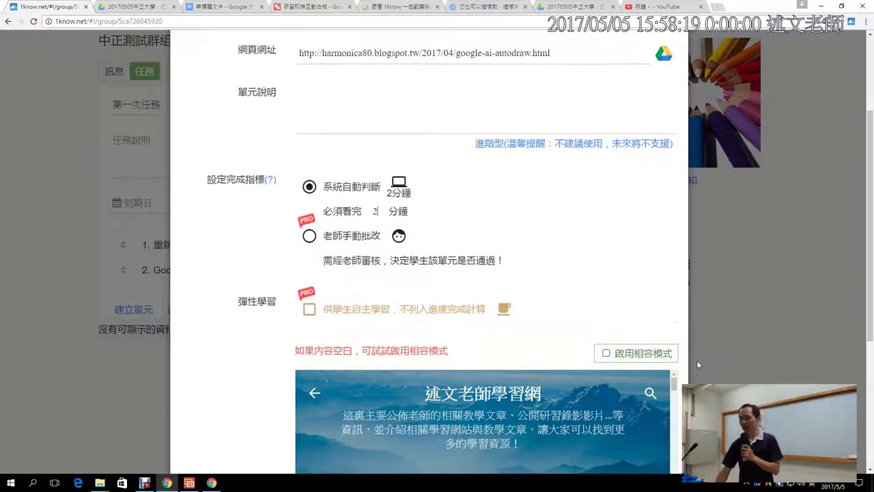
scroll(692, 367, "down", 4)
left_click(665, 433)
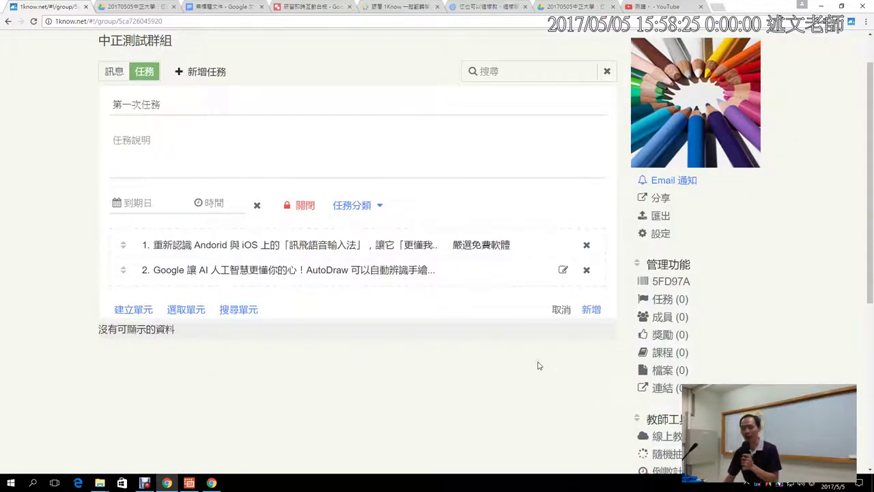
Step: Add the 第一次任務 task to the group, box its access status in red and set it to 開放
left_click(592, 310)
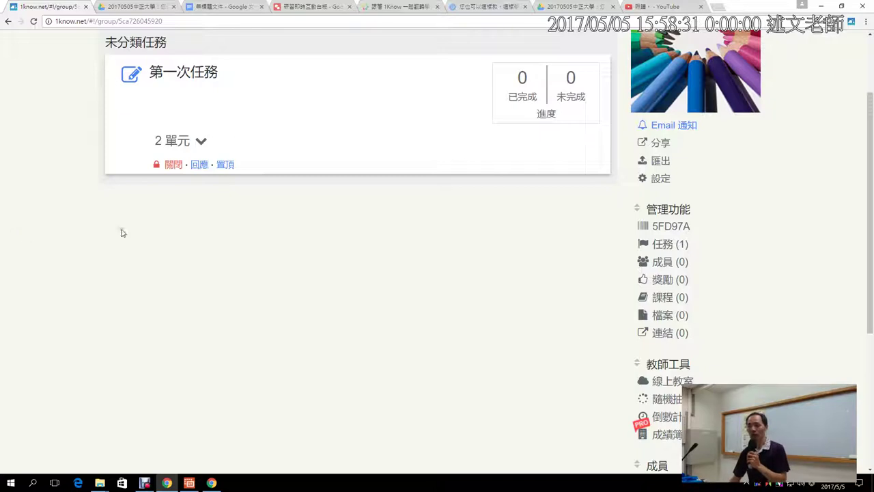
left_click_drag(145, 156, 188, 181)
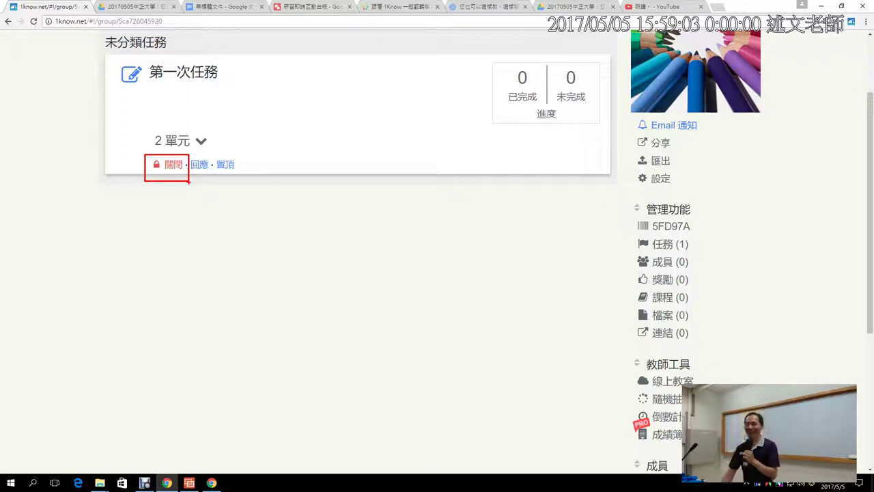
left_click(170, 165)
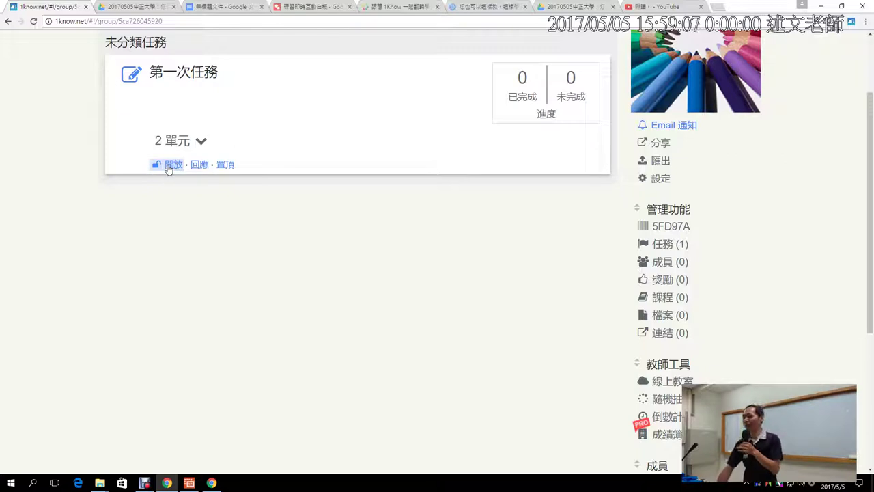
Step: Review the unit list of 第一次任務 and its editing form, leaving the form without changes
left_click(192, 141)
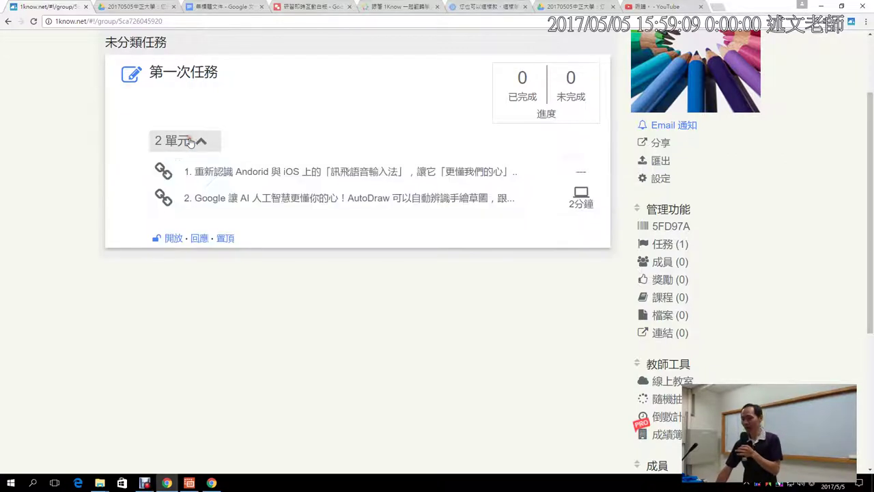
left_click(129, 79)
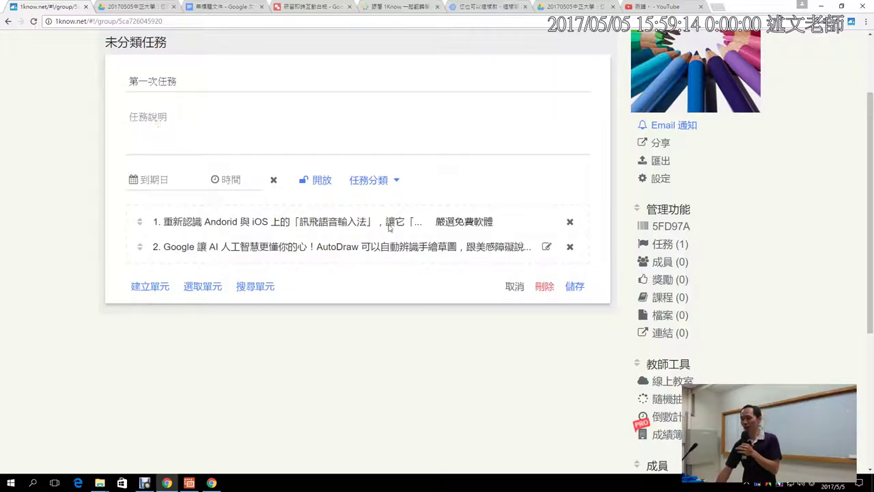
left_click(514, 286)
scroll(273, 239, "up", 2)
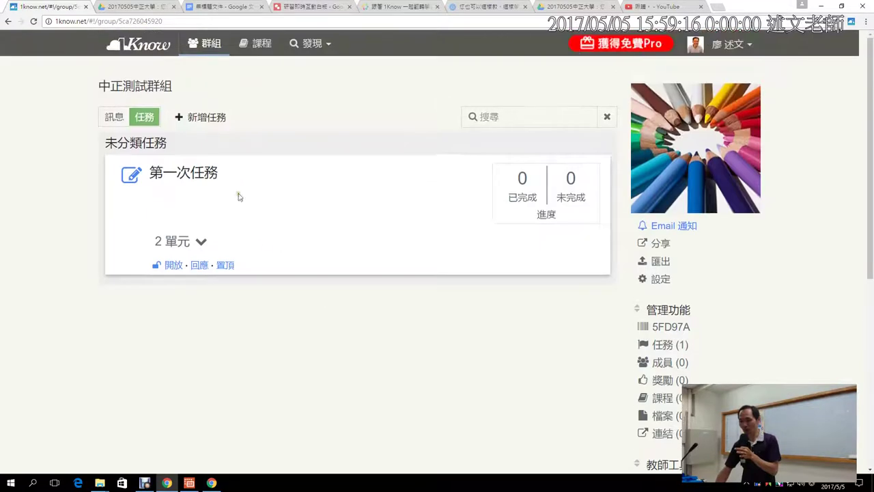
Step: Start another task in the group, name it 第二個任務 and set it to 開放
left_click(200, 118)
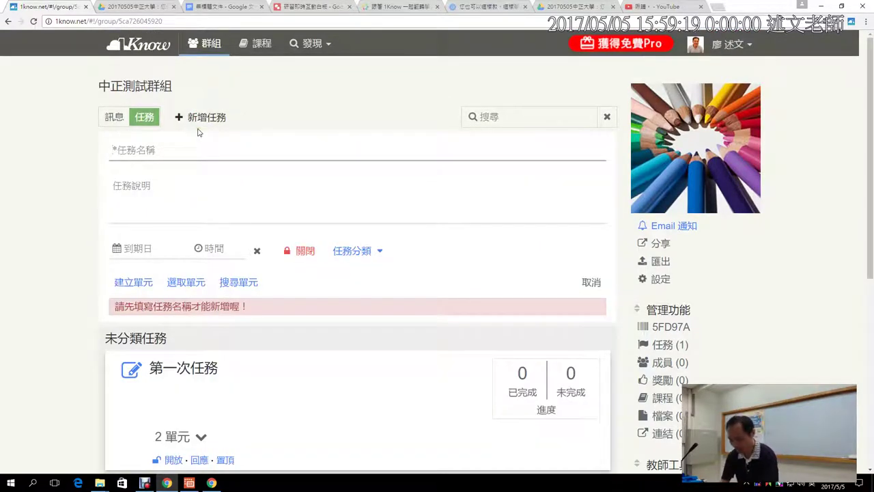
type("第二個")
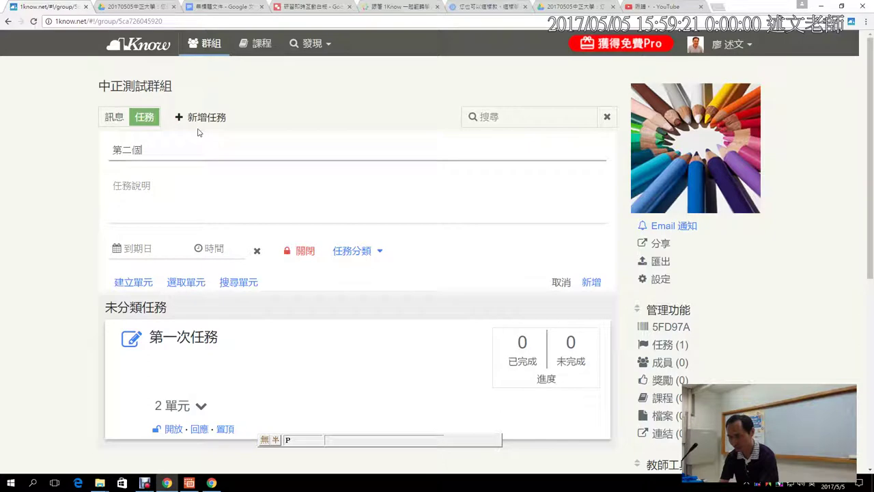
type("任務")
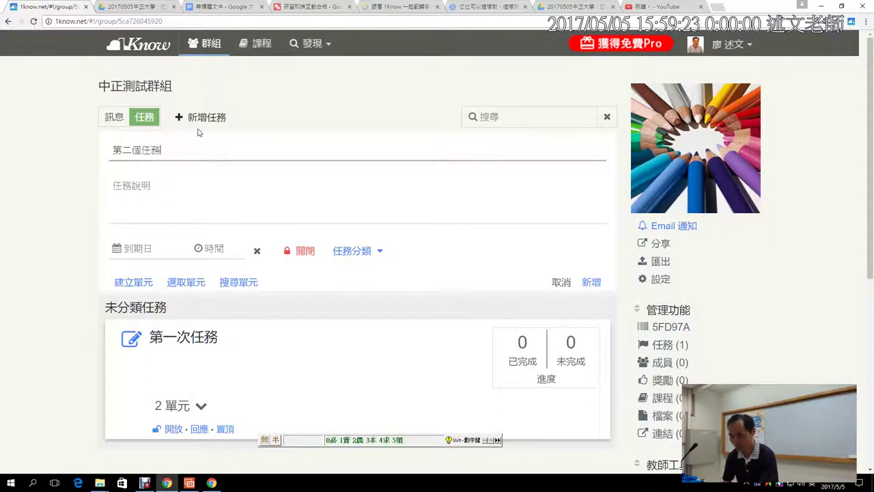
left_click(299, 254)
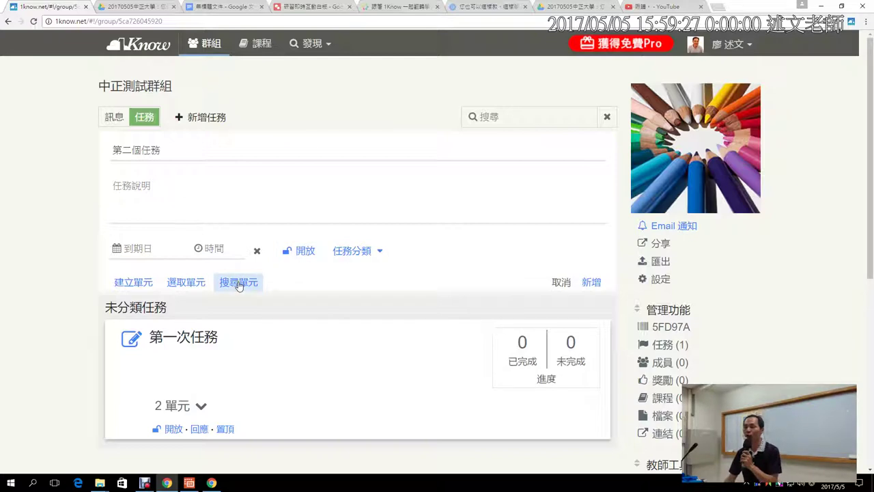
Step: Select the 註冊篇 and 學生 學習篇 chapters of the created course 1Know 平台操作教學 (2016) for 第二個任務
left_click(186, 283)
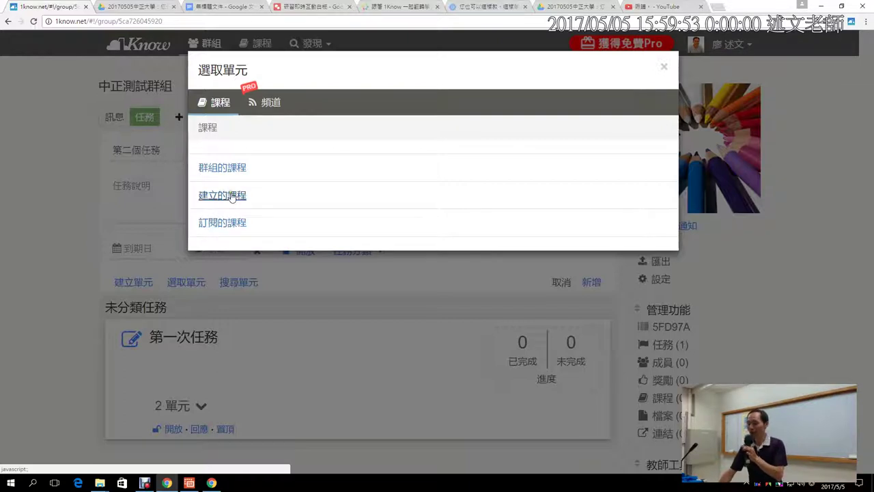
left_click(232, 196)
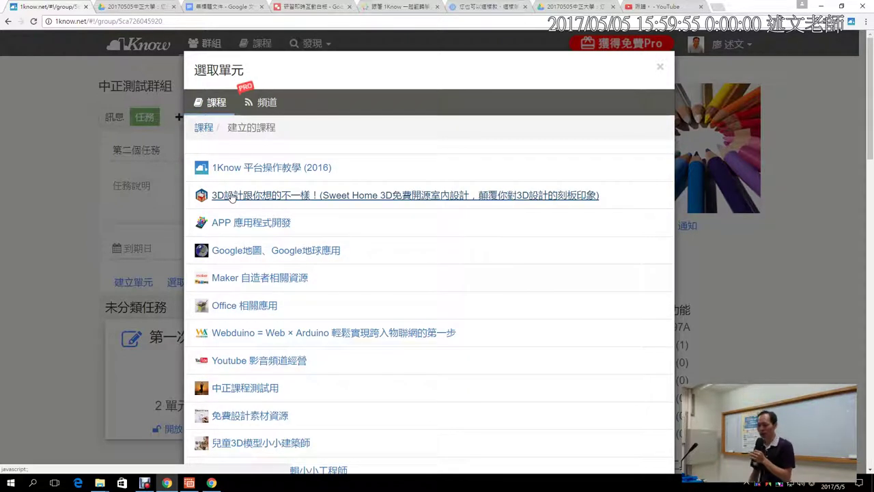
left_click(260, 172)
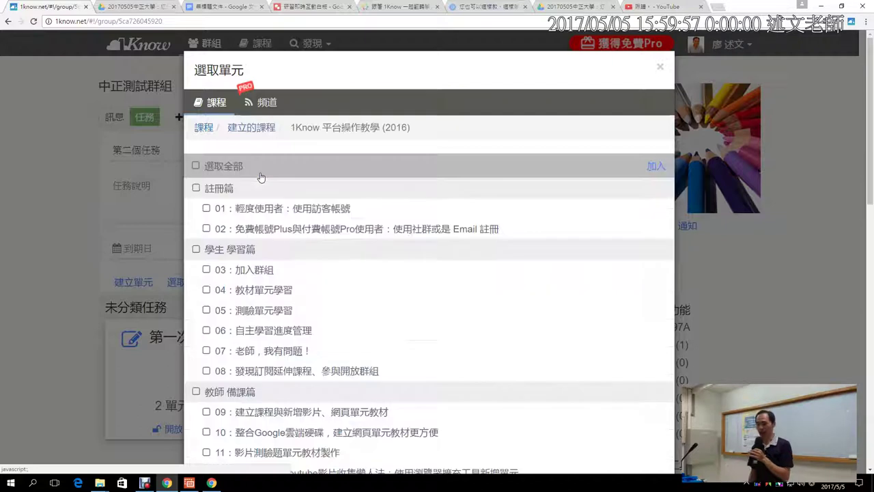
left_click(196, 188)
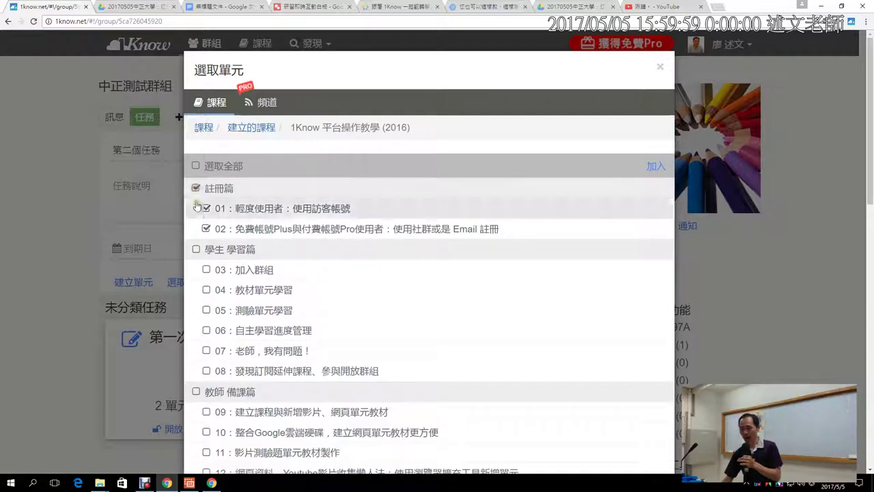
left_click(197, 250)
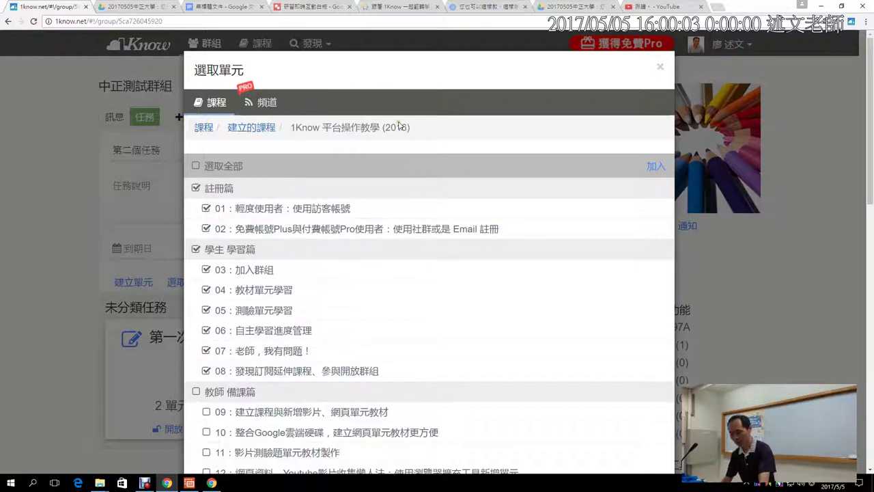
mouse_move(286, 52)
left_mouse_down()
mouse_move(265, 62)
mouse_move(236, 41)
mouse_move(279, 42)
mouse_move(270, 61)
left_mouse_up()
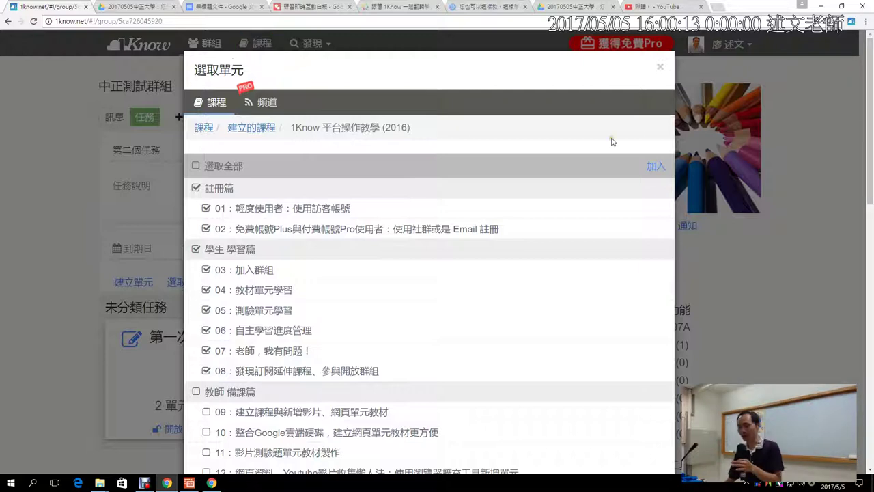
Step: Bring the selected units in as 引用 and add the 第二個任務 task to the group
left_click(651, 166)
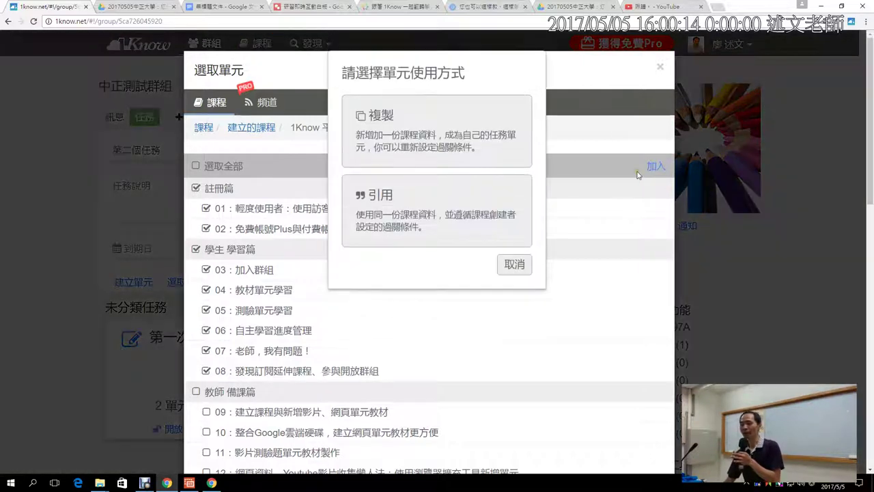
left_click(494, 216)
scroll(494, 216, "down", 3)
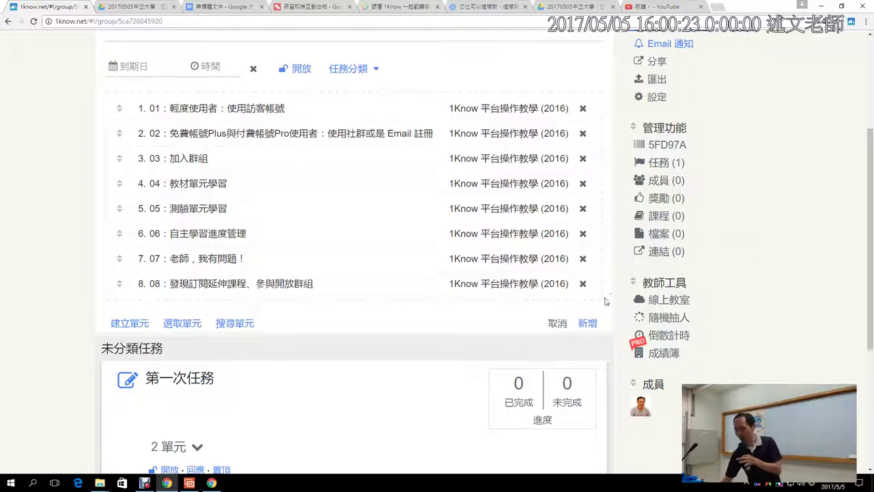
left_click(592, 325)
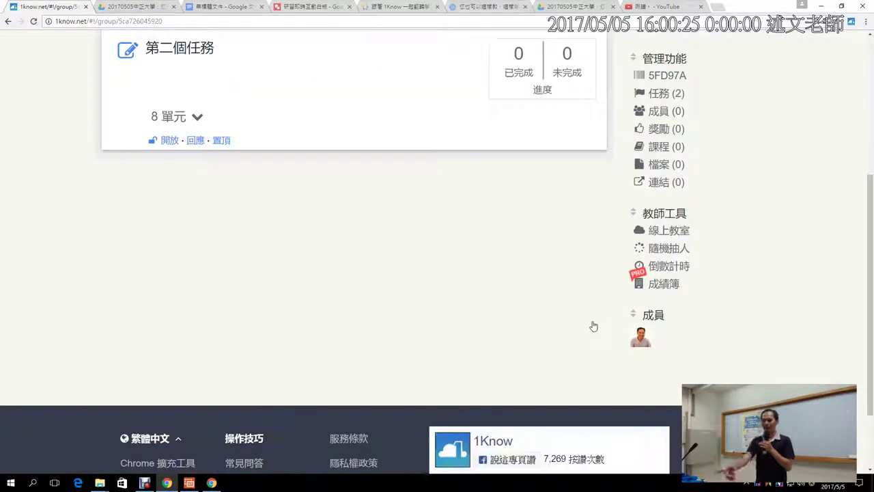
Step: Box the group's 任務 management entry in red and open the task management list
scroll(593, 326, "up", 2)
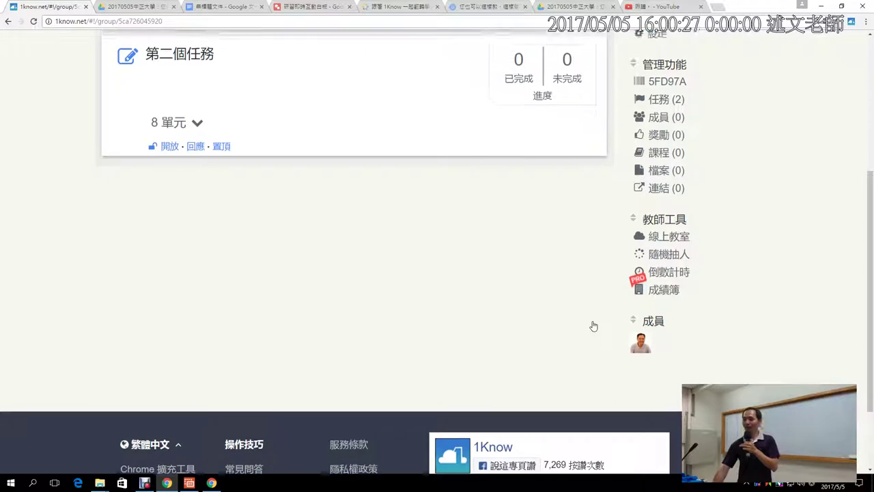
scroll(594, 327, "up", 1)
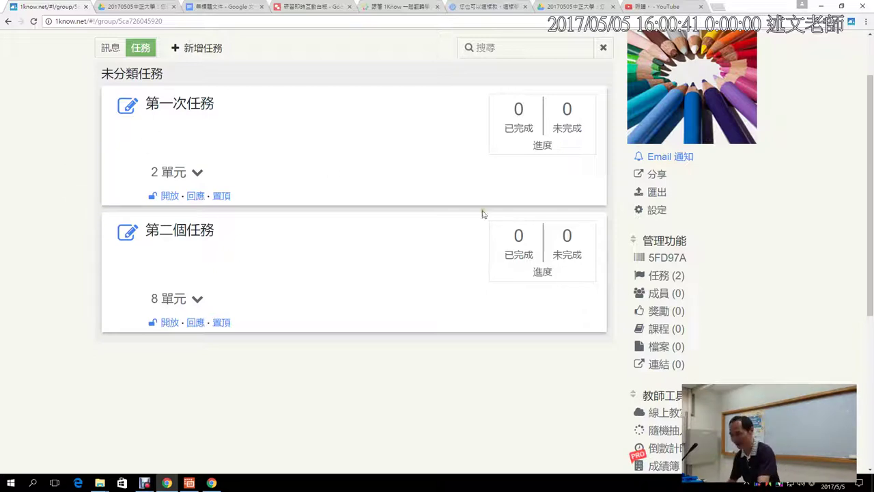
left_click_drag(646, 279, 699, 285)
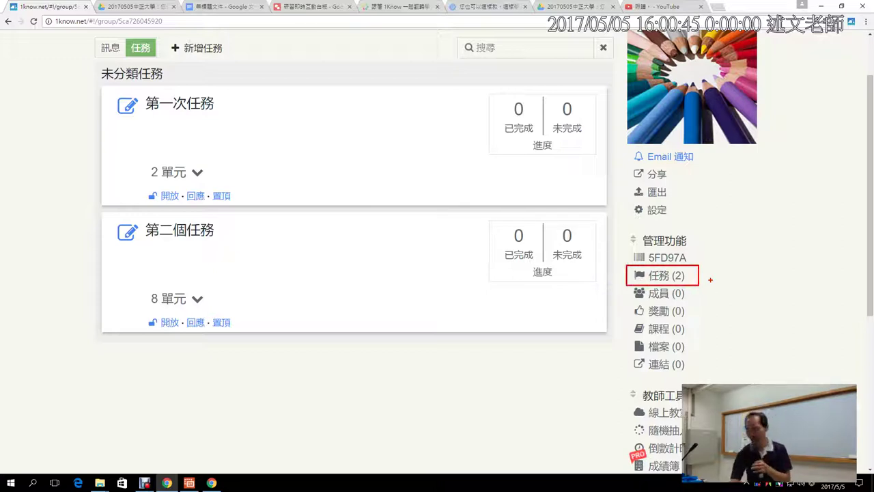
left_click(639, 273)
mouse_move(111, 162)
left_mouse_down()
mouse_move(126, 199)
mouse_move(116, 206)
mouse_move(118, 154)
left_mouse_up()
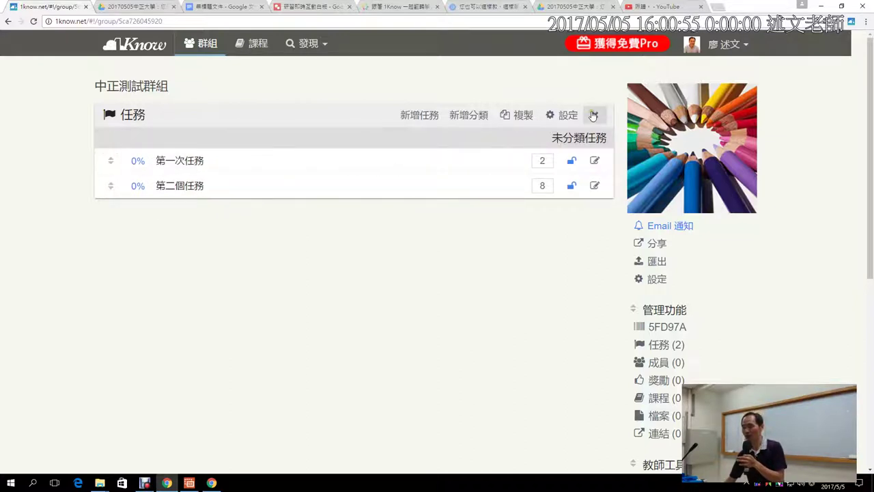
Step: Try enabling 開放成員(學生) - 查詢任務統計結果 with both sub-options, discard the settings and close the task management list
left_click(561, 115)
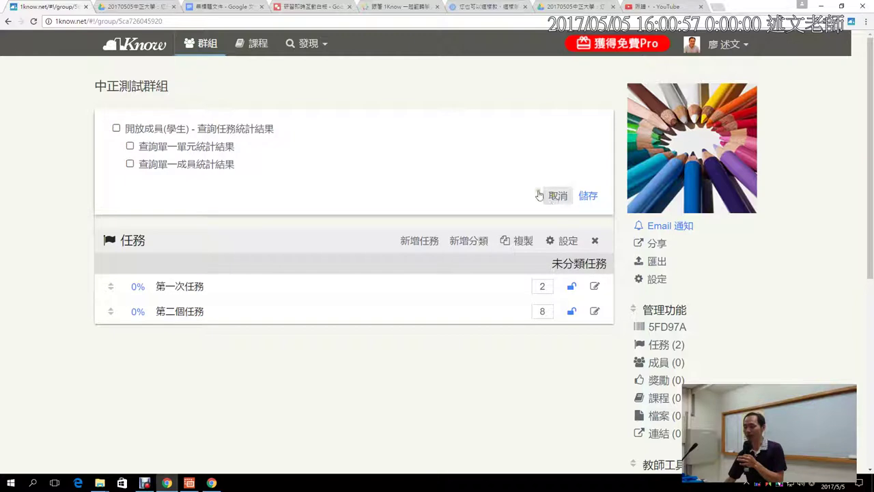
left_click(242, 129)
left_click(221, 147)
left_click(210, 165)
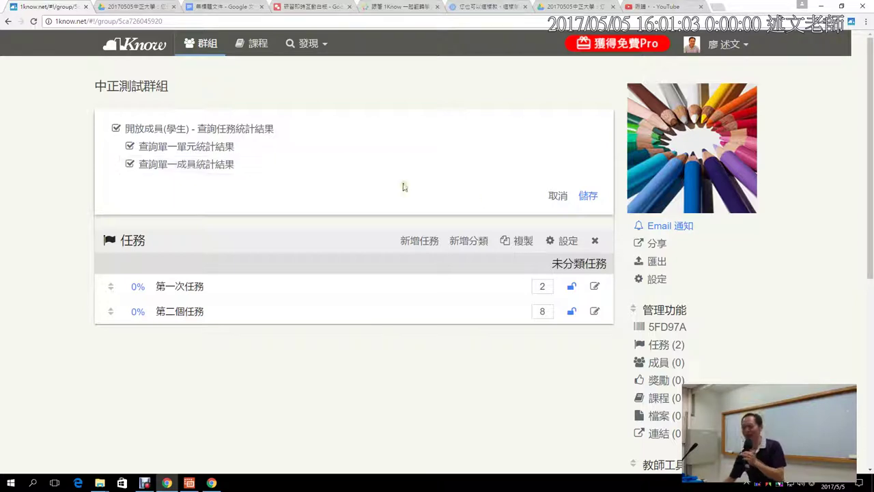
left_click(558, 195)
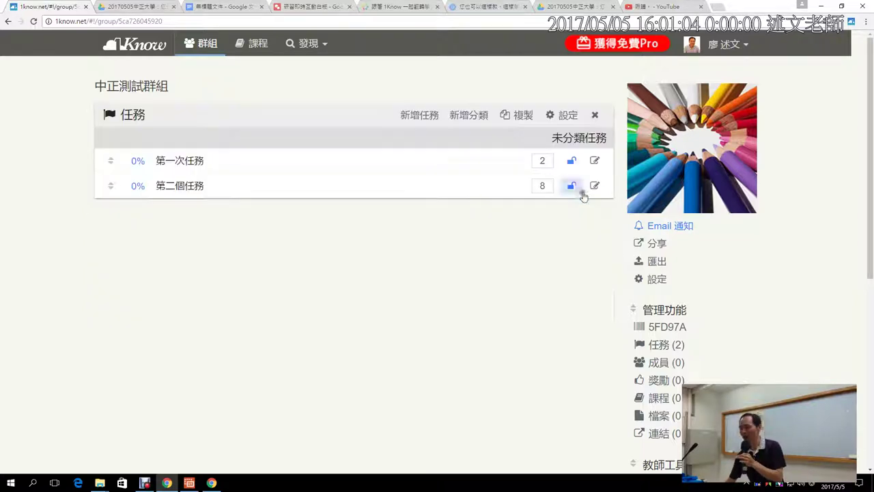
left_click(595, 114)
Step: Start another task in the group and name it 第三個任務
scroll(488, 245, "down", 1)
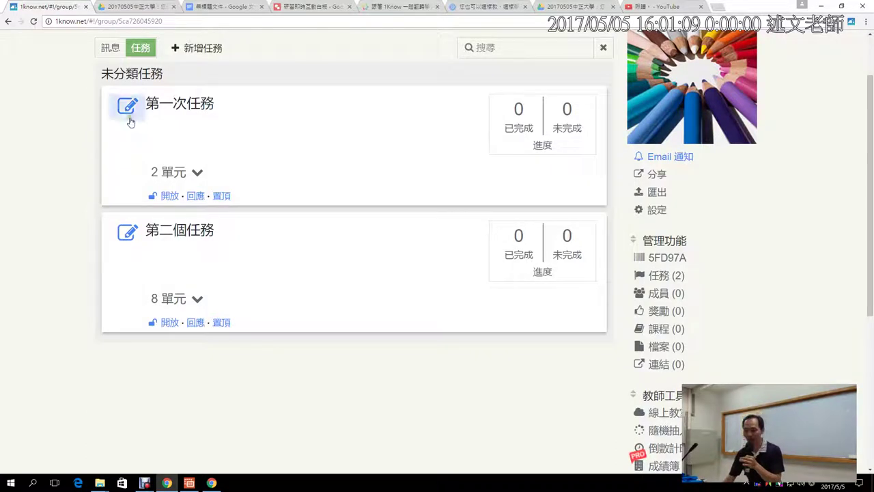
left_click(192, 48)
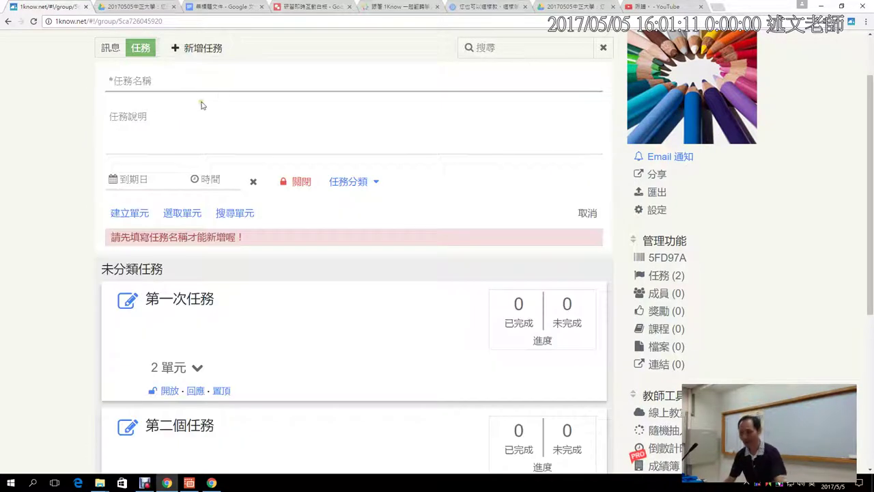
type("第三")
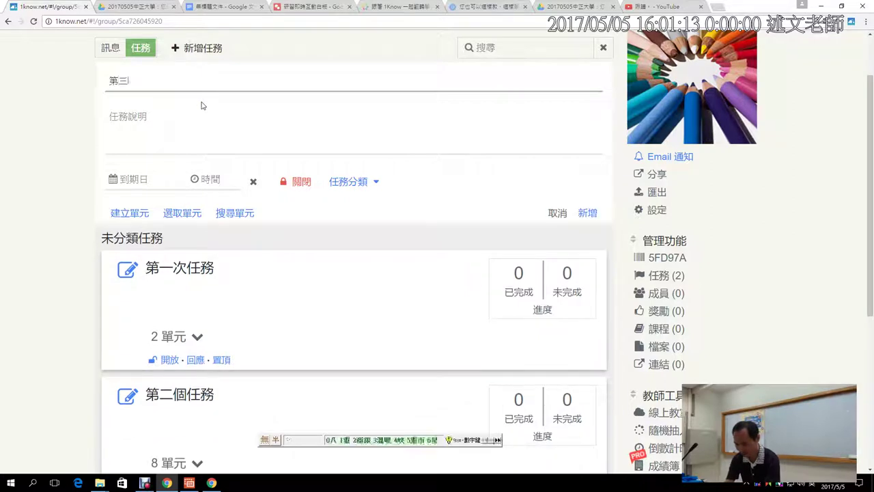
type("個")
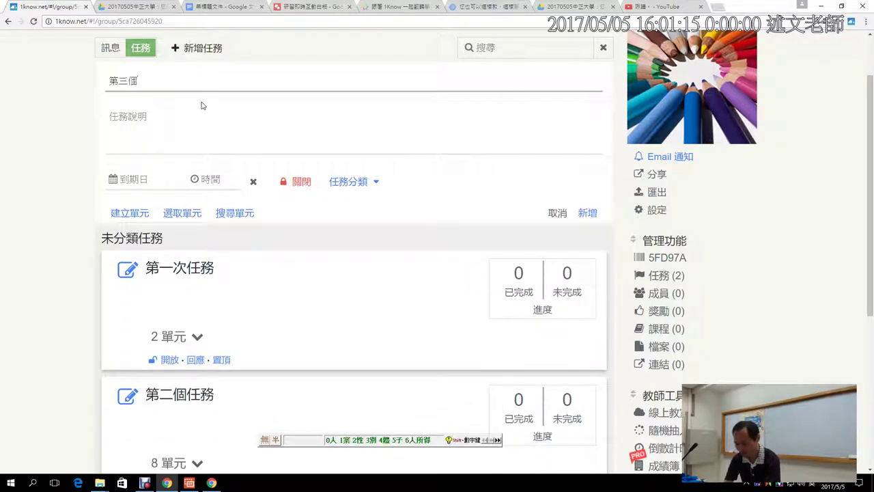
type("任務")
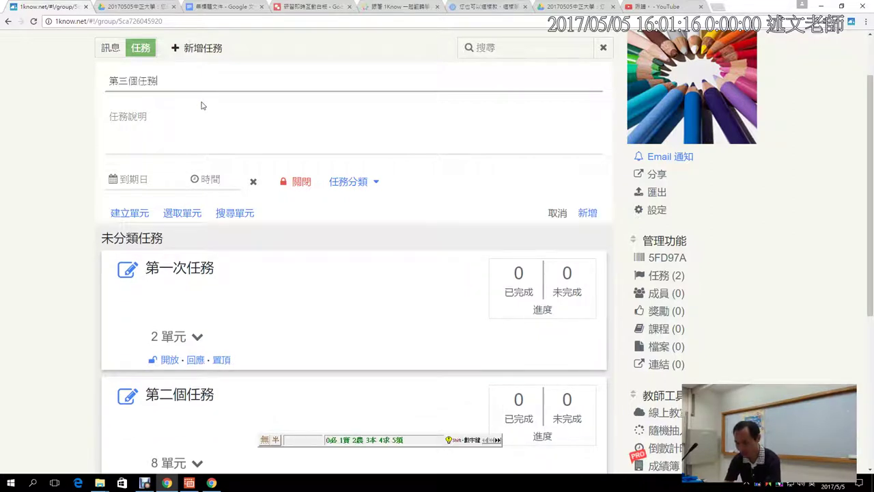
Step: Review the unit types offered when creating a unit, close the form and examine the unit list of 第一次任務
left_click(130, 213)
left_click(511, 111)
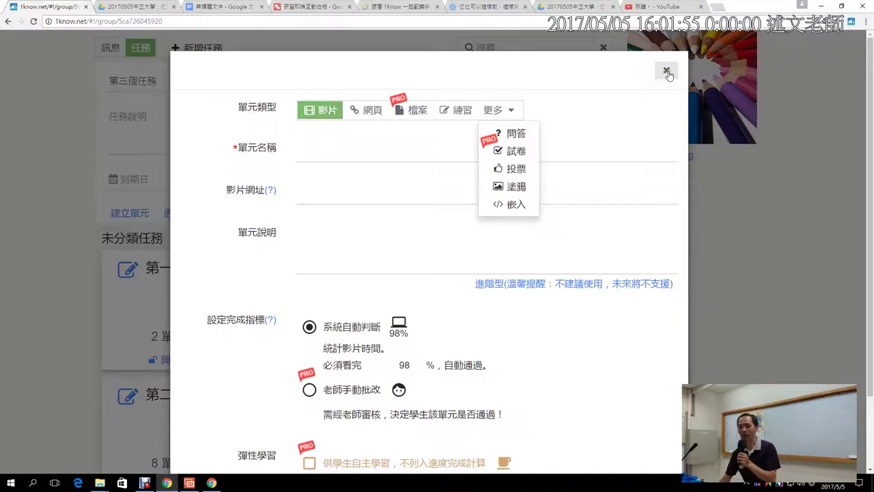
left_click(666, 70)
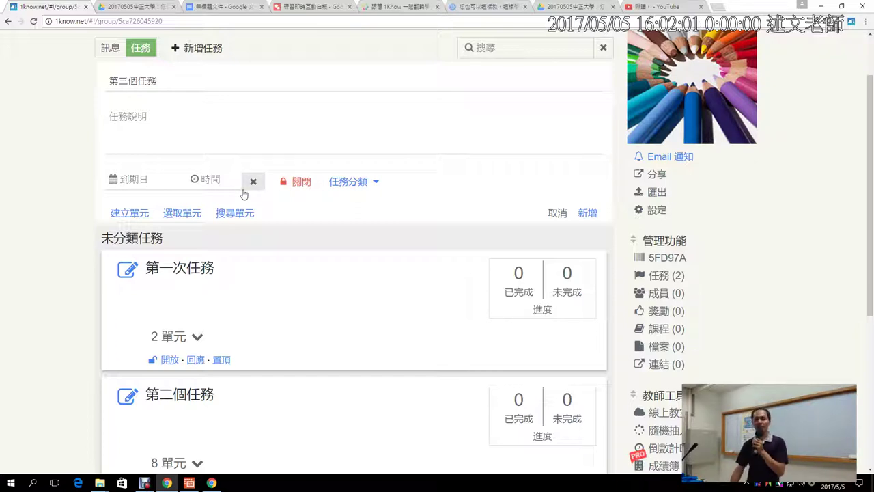
scroll(248, 238, "down", 1)
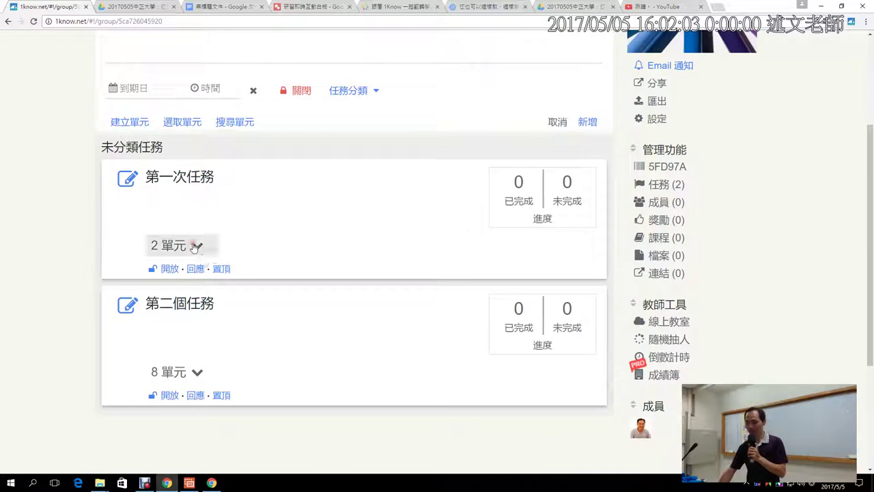
left_click(197, 246)
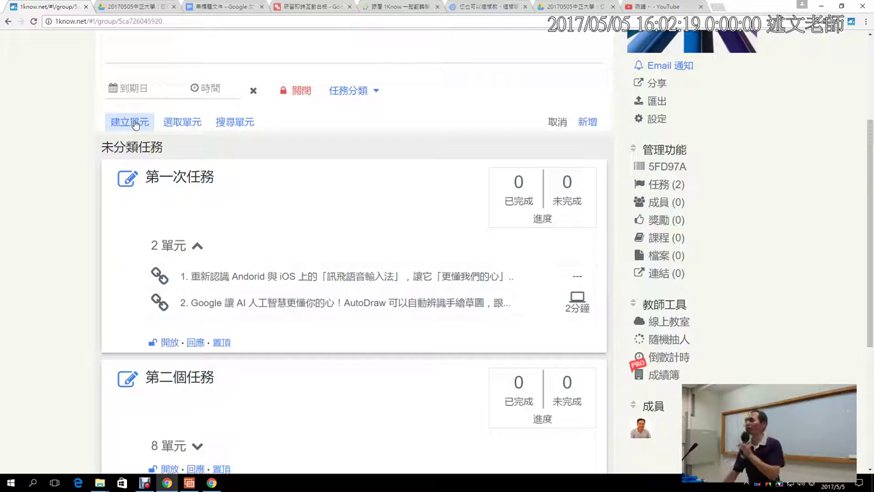
scroll(136, 123, "up", 3)
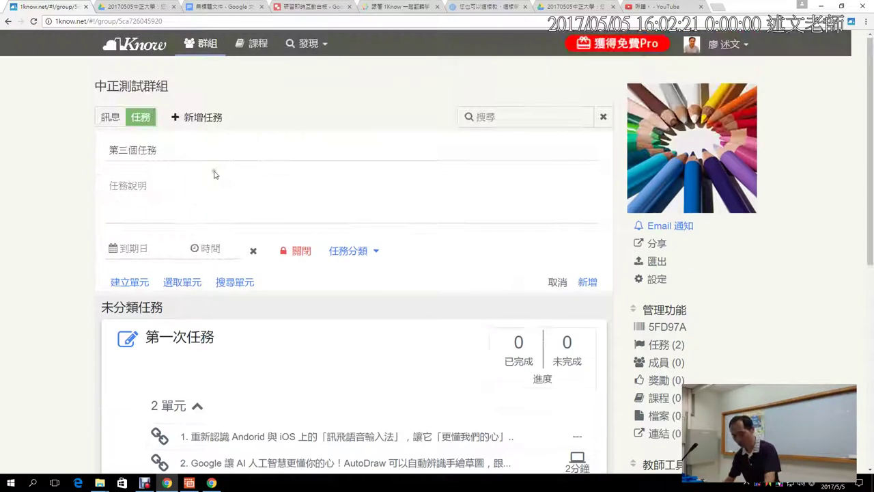
Step: Mark 課程 with a red box and arrow, circle 群組 and 建立單元, add a check mark, and clear the annotations
left_click_drag(228, 32, 280, 58)
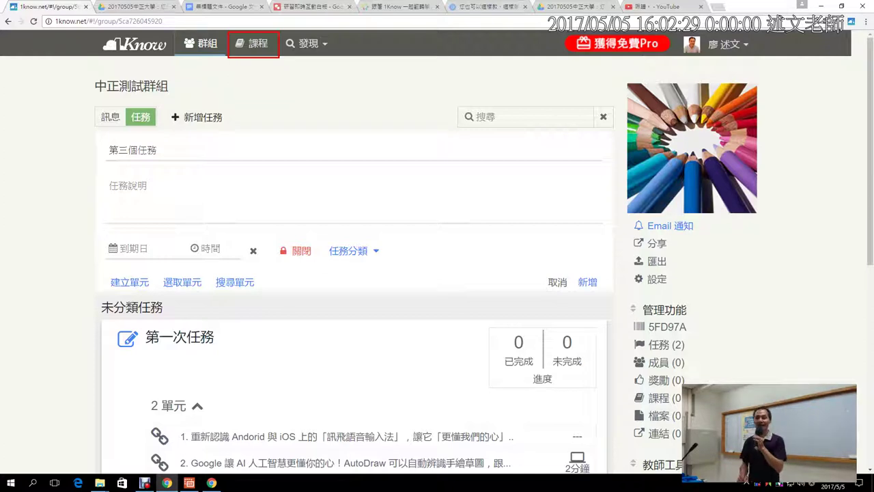
mouse_move(281, 100)
left_mouse_down()
mouse_move(269, 65)
mouse_move(262, 78)
mouse_move(285, 72)
left_mouse_up()
mouse_move(211, 65)
left_mouse_down()
mouse_move(176, 33)
mouse_move(222, 31)
mouse_move(204, 64)
left_mouse_up()
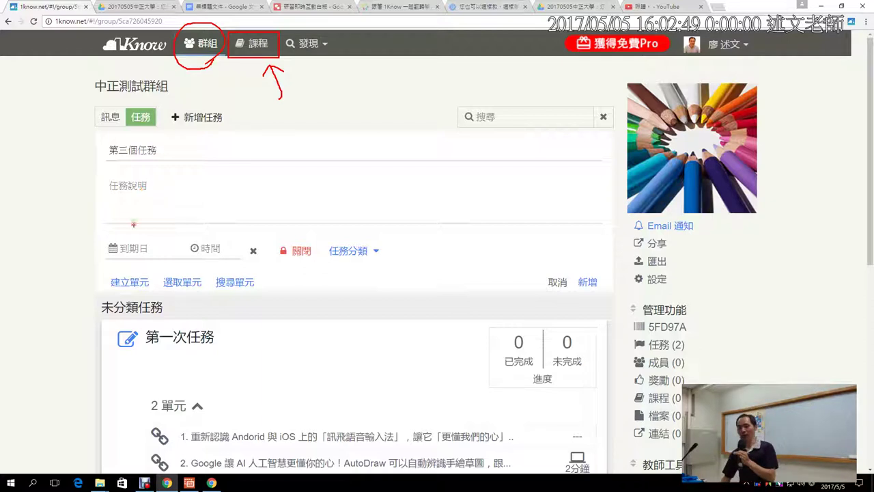
mouse_move(134, 296)
left_mouse_down()
mouse_move(92, 281)
mouse_move(167, 292)
mouse_move(132, 294)
left_mouse_up()
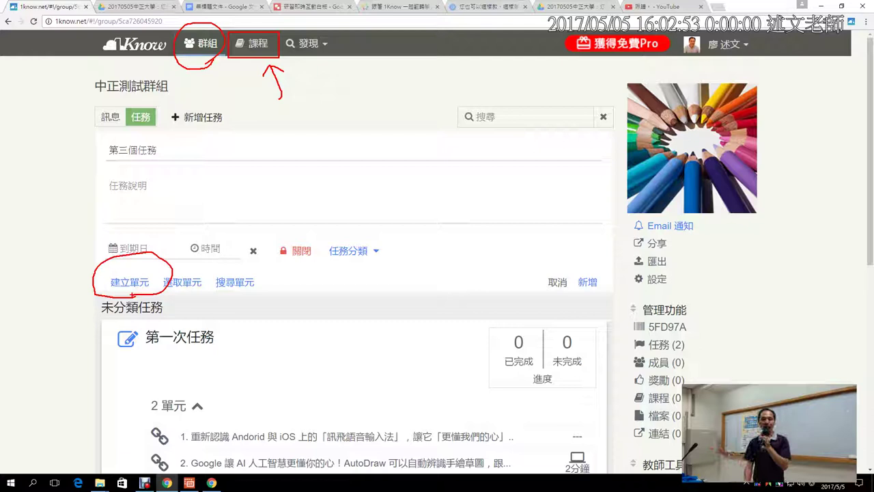
left_click_drag(68, 276, 97, 263)
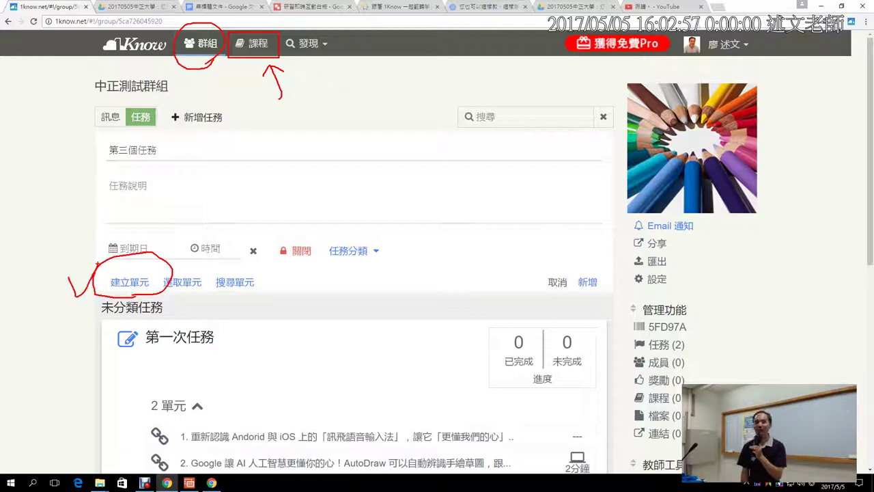
key("Escape")
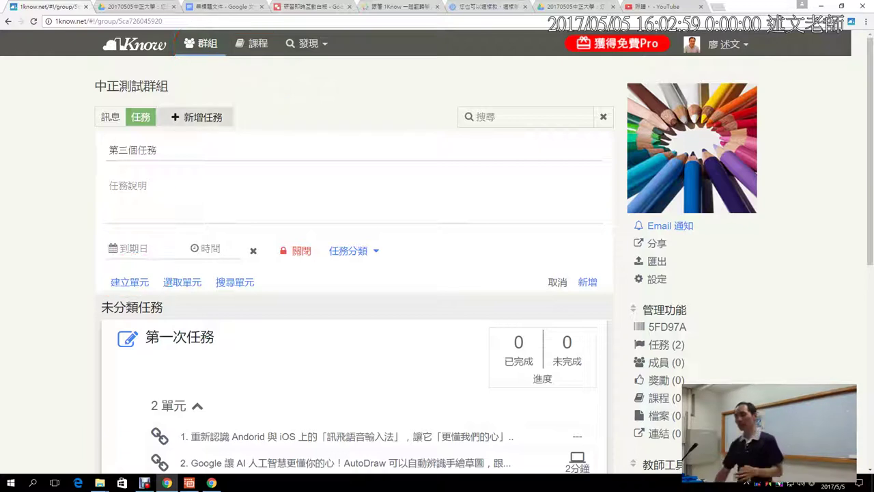
Step: Add the 第三個任務 task to the group without any units
left_click(587, 282)
scroll(363, 232, "up", 5)
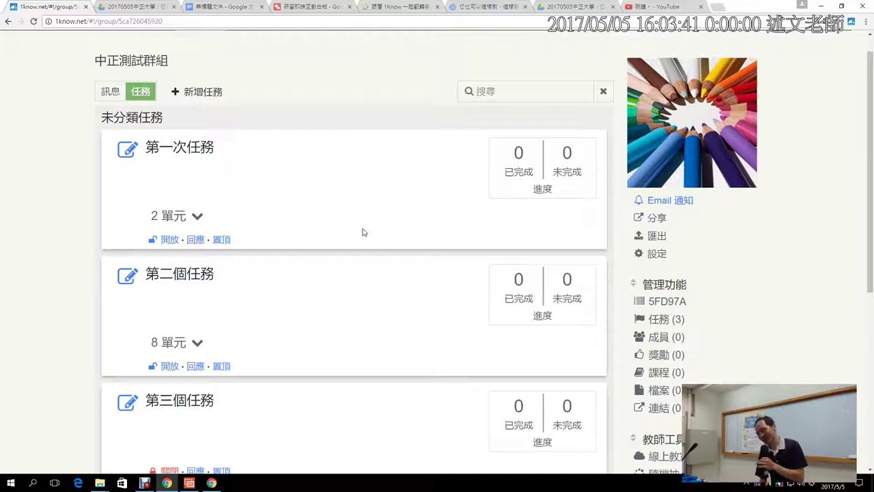
Step: Switch to the 研習即時互動白板 drawing in Google Drawings to check it, and return to the 1Know group
left_click(297, 7)
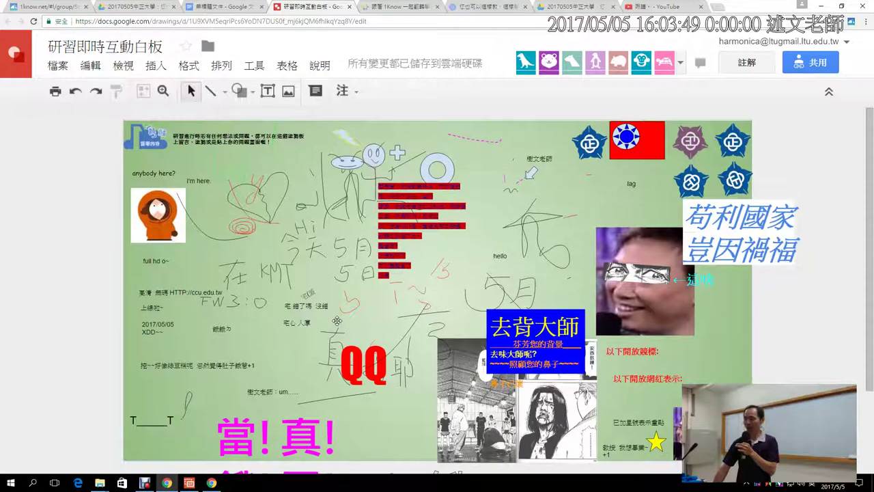
scroll(338, 319, "down", 2)
left_click(81, 6)
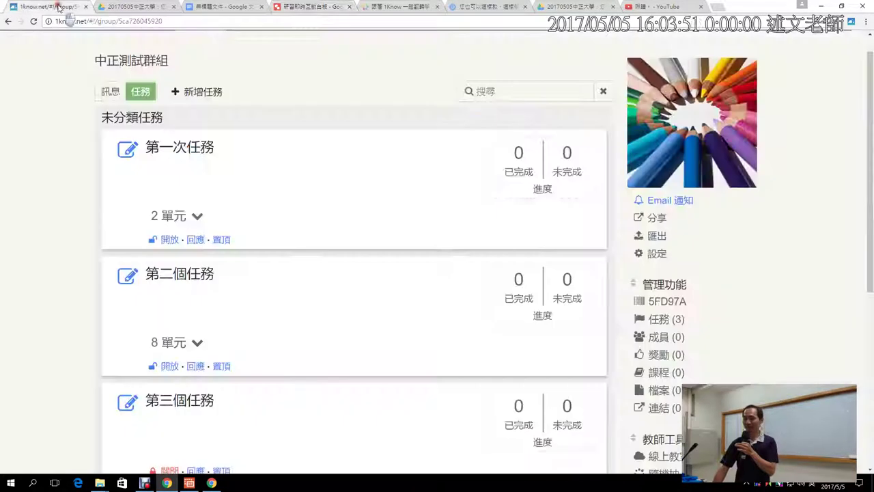